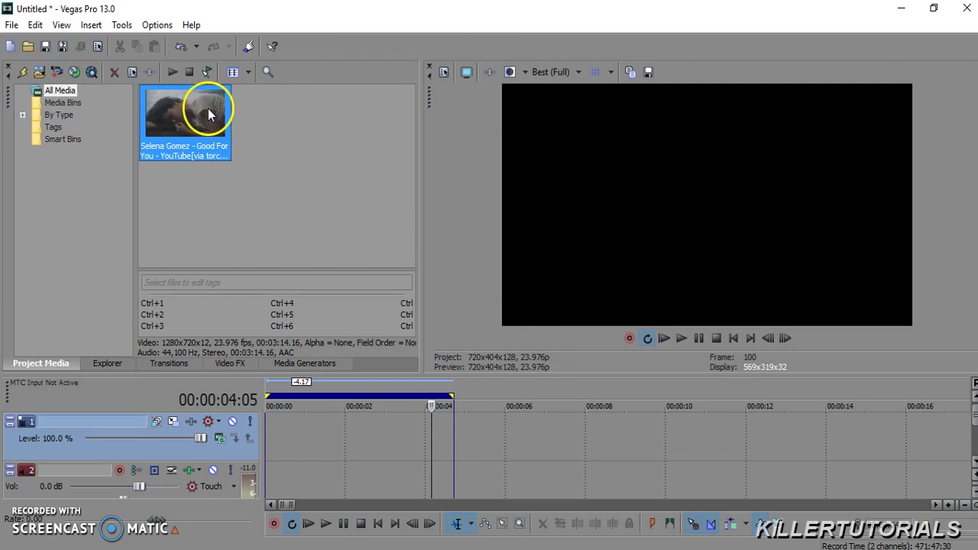
Place the Good For You video at the start of the timeline and set the loop region to its full length.
drag(208, 108, 295, 465)
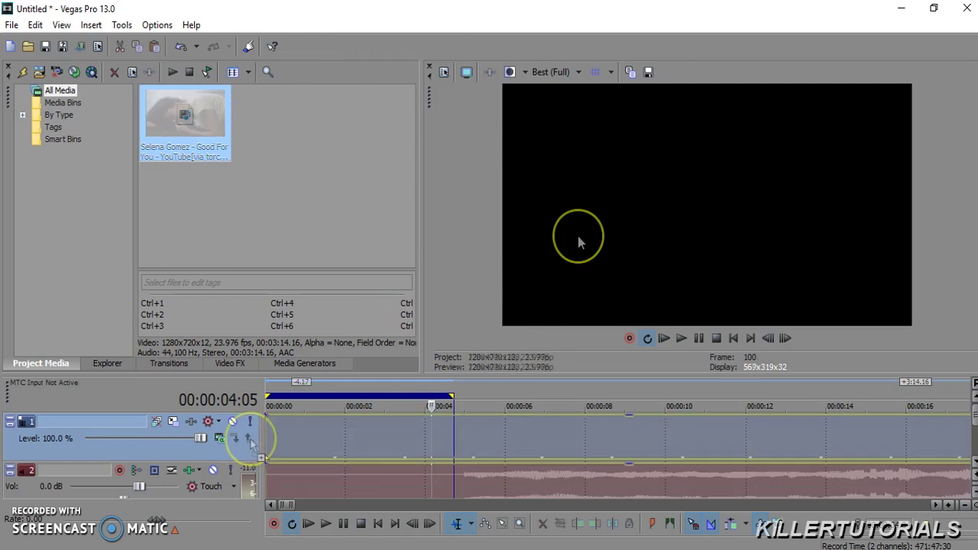
double_click(522, 428)
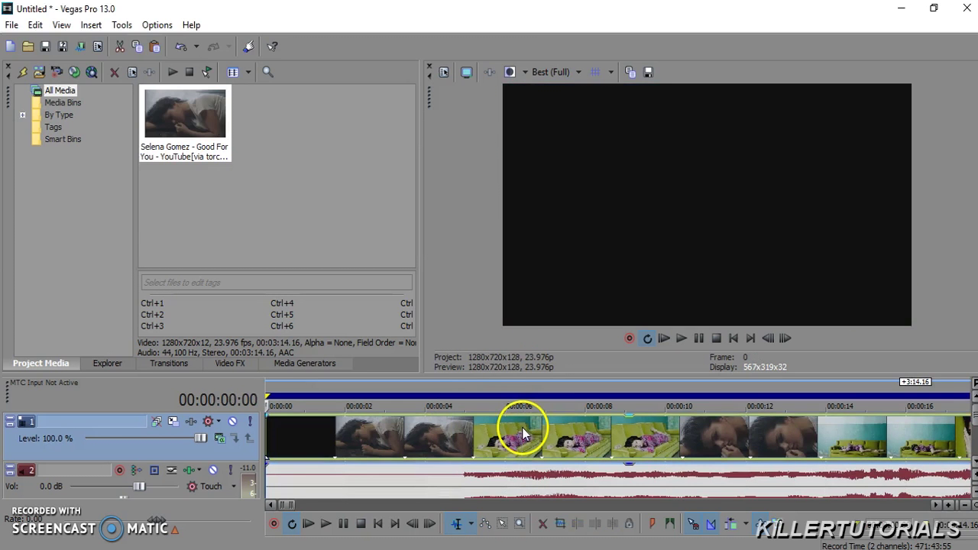
Find the close-up shot at 00:01:51:14 in the video and trim the clip's start to that point.
click(637, 435)
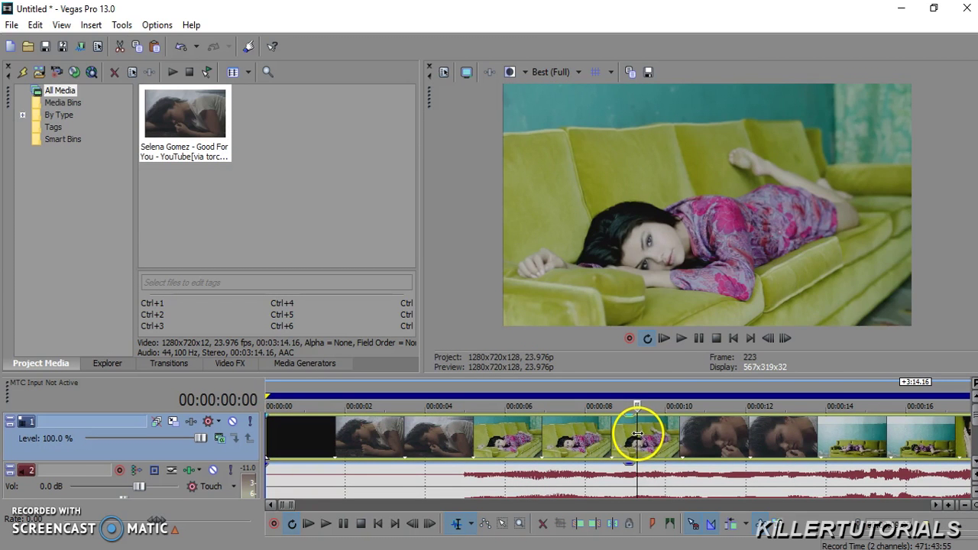
click(662, 437)
drag(662, 437, 721, 434)
scroll(665, 426, down, 5)
scroll(662, 426, down, 2)
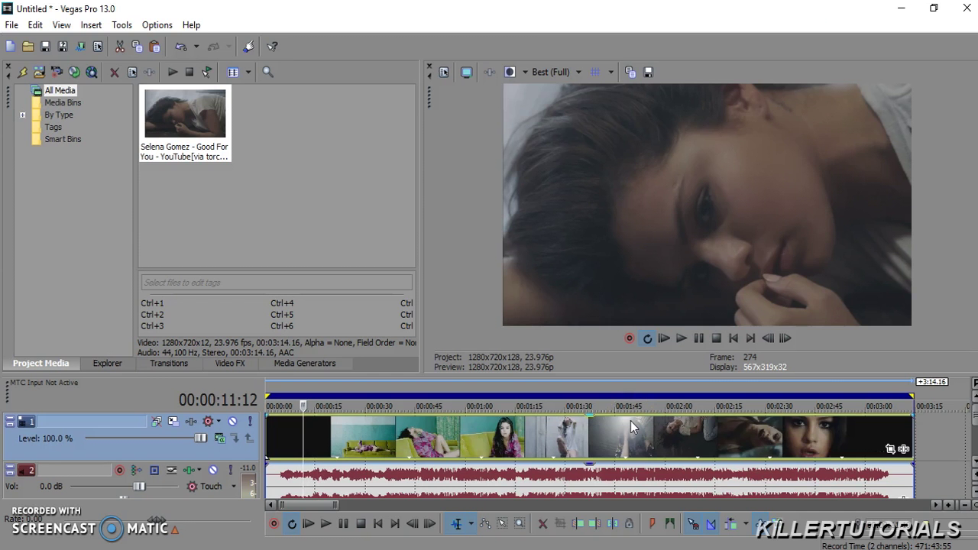
scroll(631, 421, up, 5)
click(647, 446)
key(space)
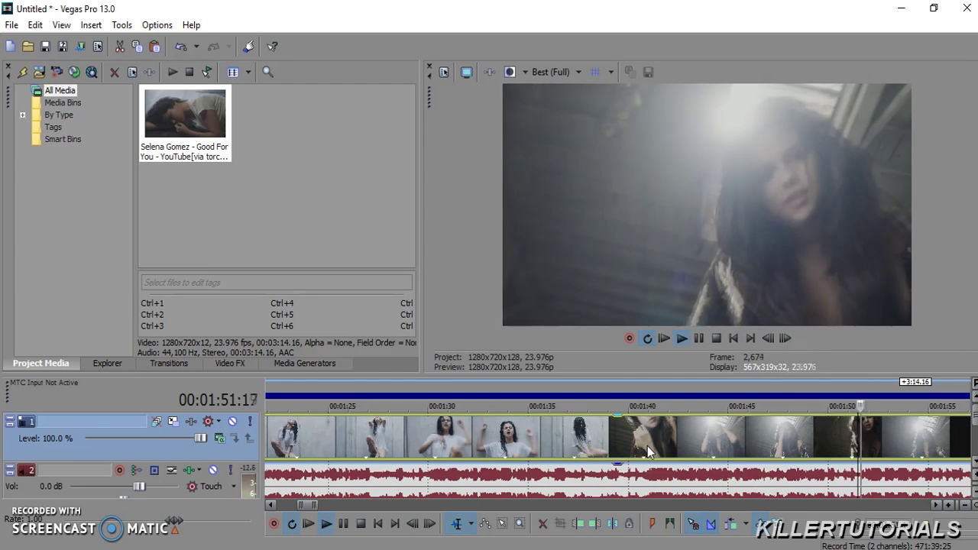
right_click(711, 442)
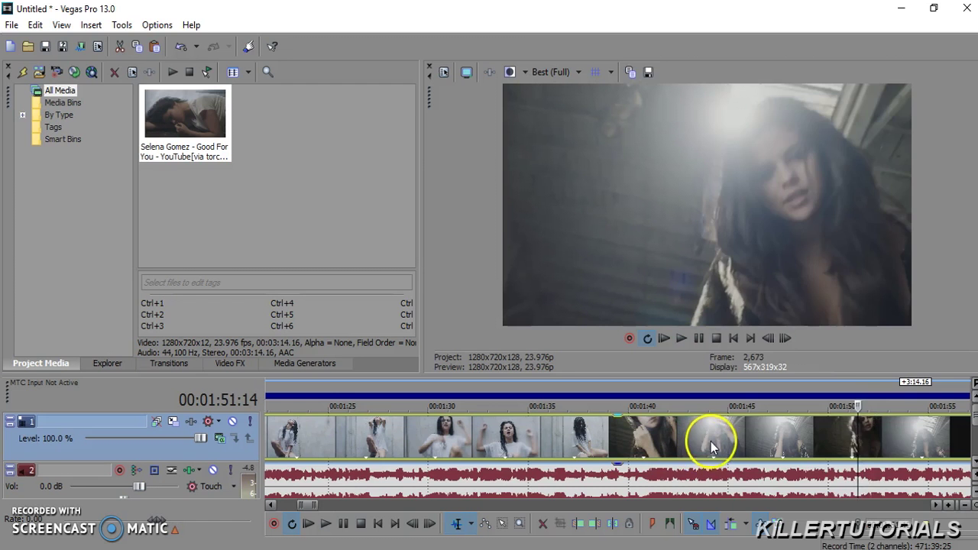
click(791, 262)
Move the trimmed clip to the start of the timeline and make the timeline area taller.
scroll(683, 408, down, 5)
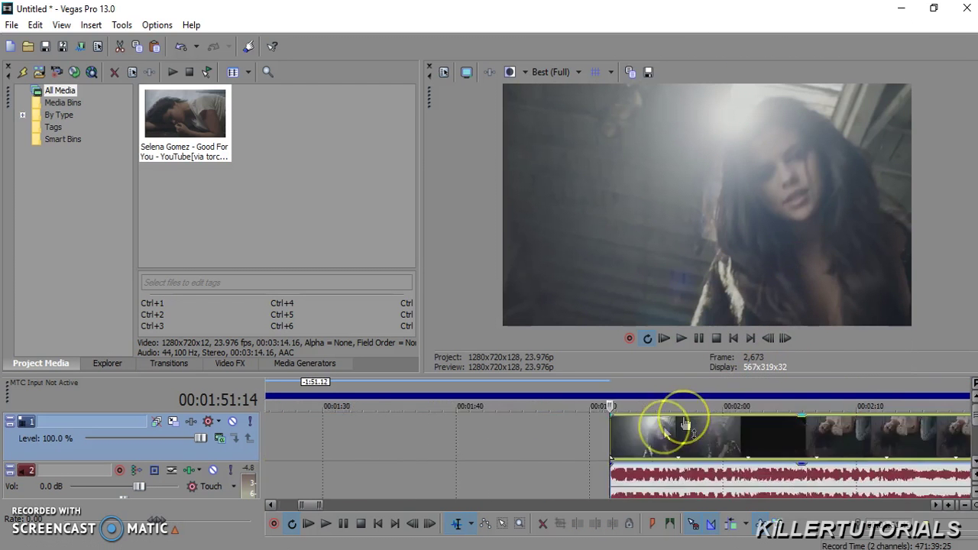
drag(584, 374, 578, 355)
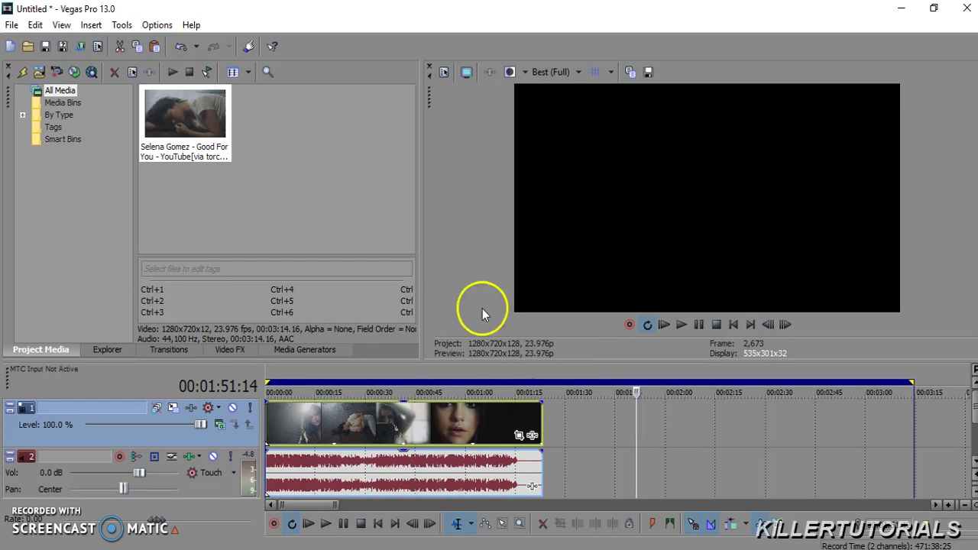
Play the clip to 00:00:03:28 and trim its end at that point.
double_click(415, 418)
key(space)
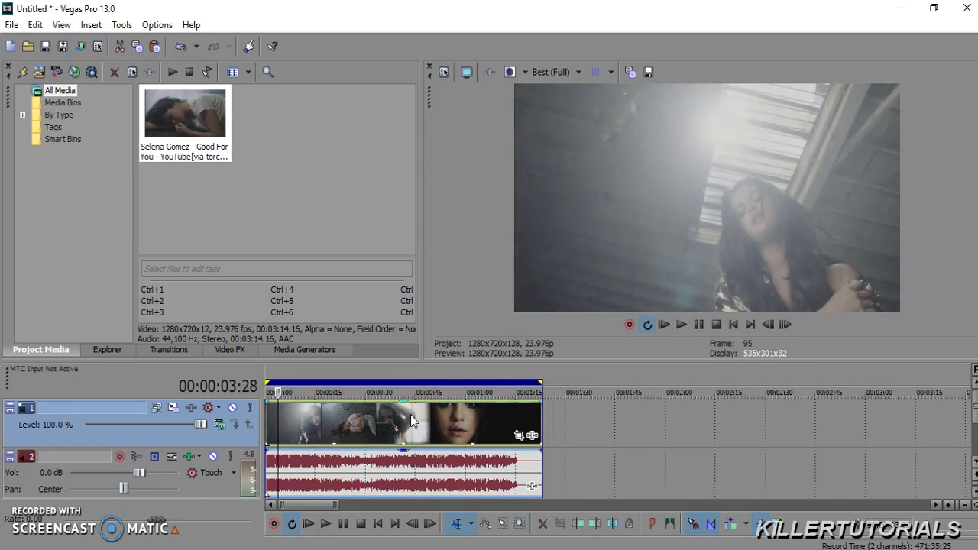
click(416, 425)
click(271, 468)
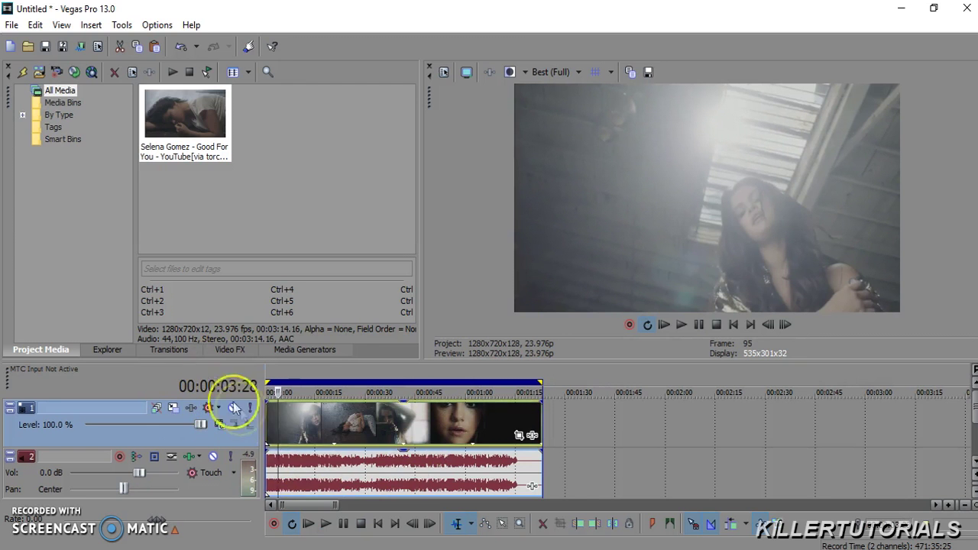
right_click(273, 416)
right_click(307, 416)
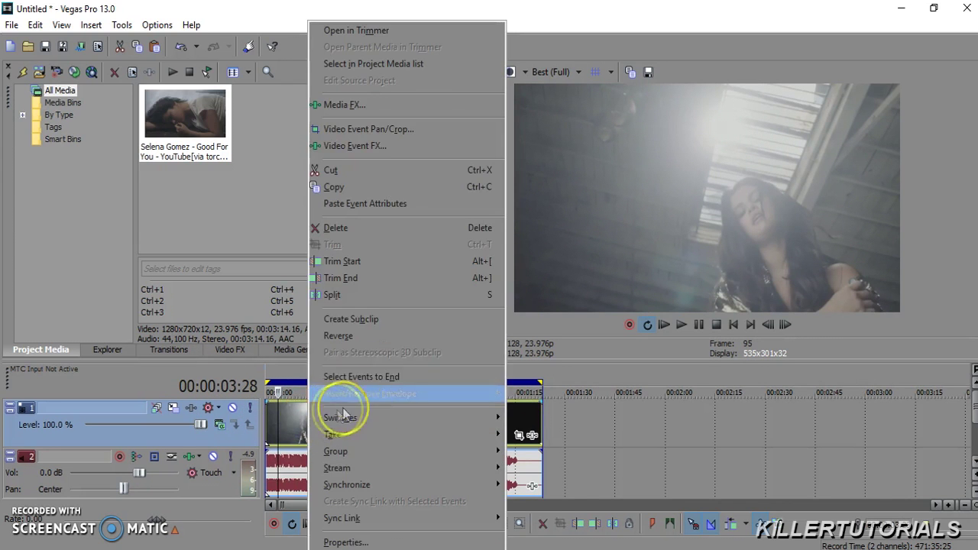
click(411, 278)
scroll(379, 434, up, 3)
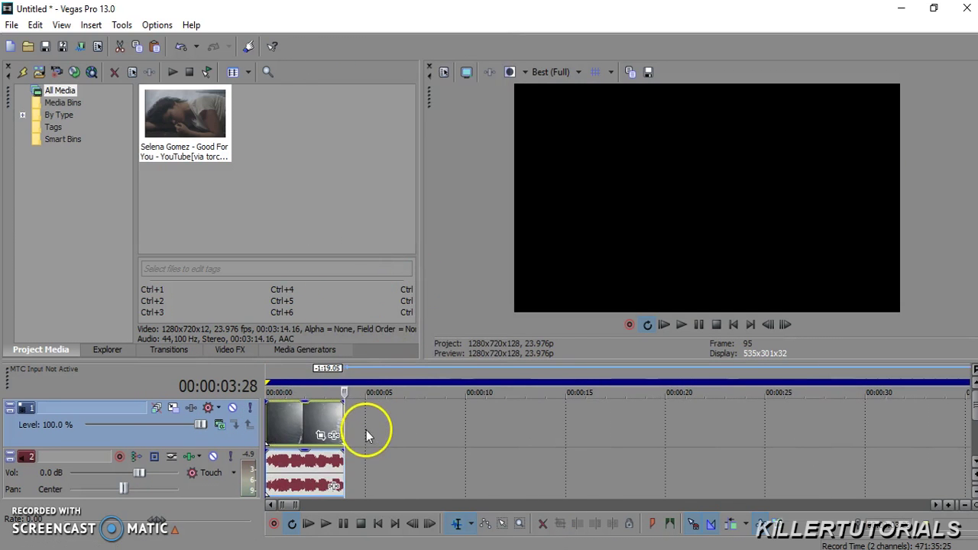
Set the loop region to the trimmed clip and play it back from the beginning.
double_click(281, 444)
key(space)
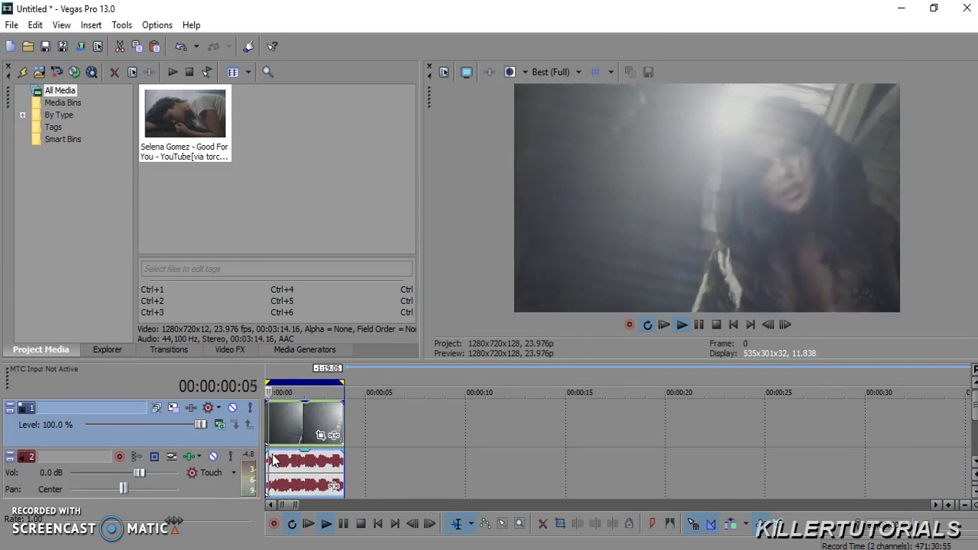
key(space)
scroll(341, 411, up, 4)
scroll(341, 411, up, 2)
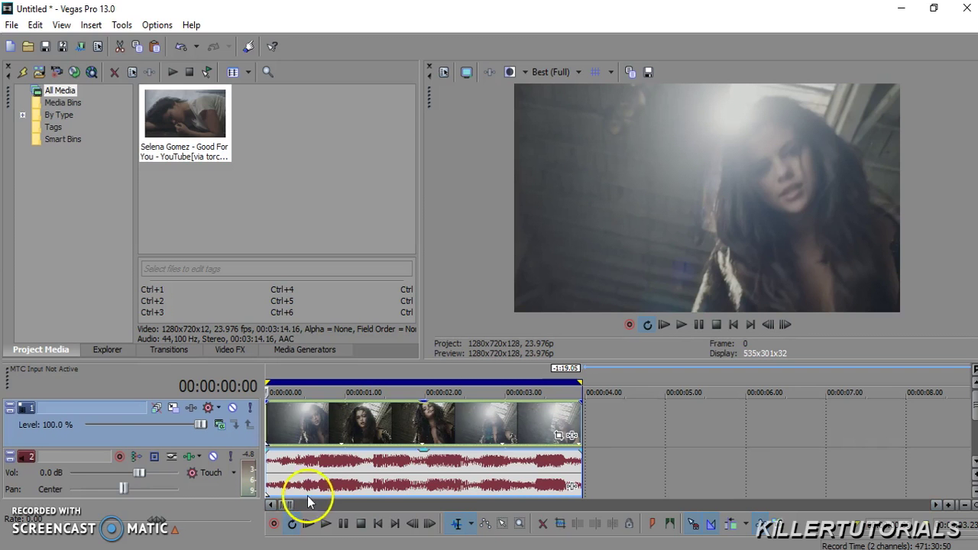
Insert a video track above the clip and place a default (Legacy) Text event at its start.
right_click(173, 432)
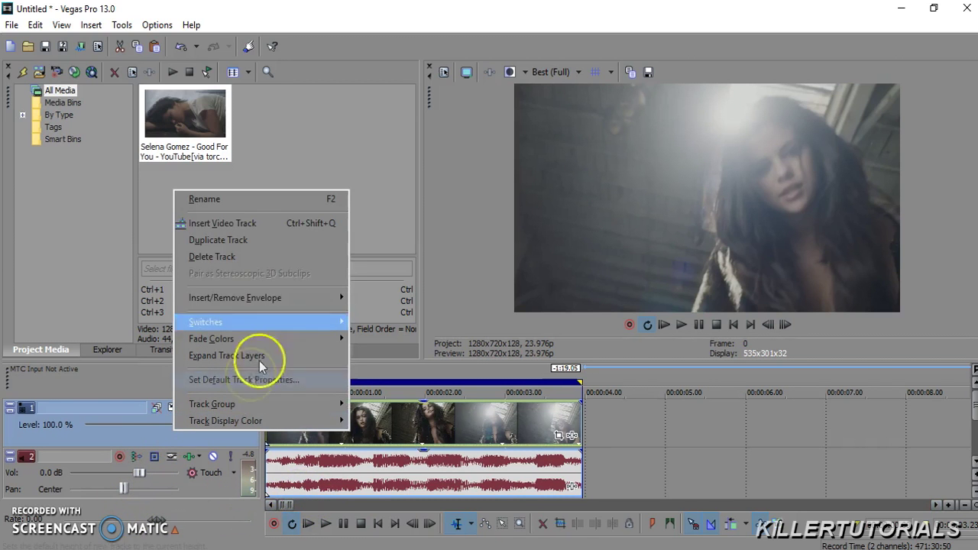
click(290, 222)
click(367, 464)
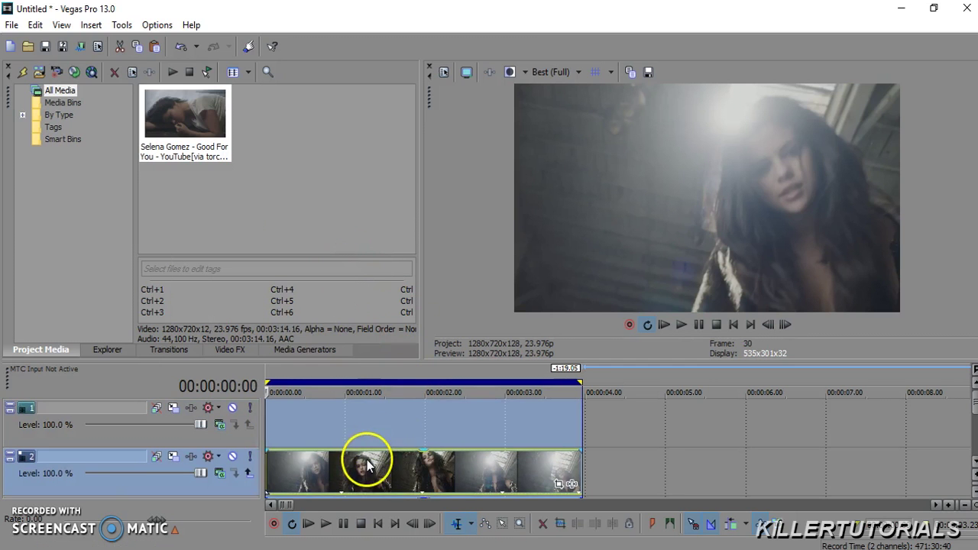
click(323, 350)
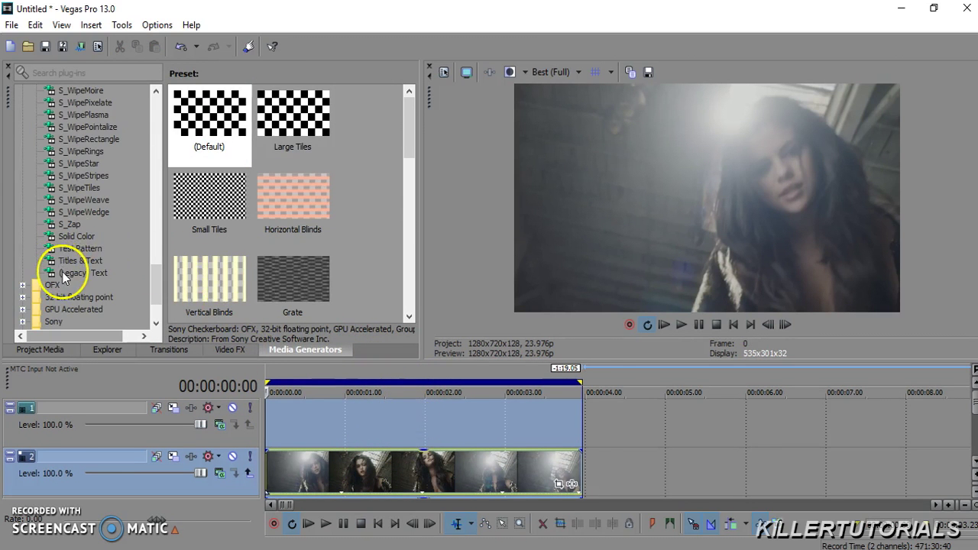
drag(200, 294, 268, 427)
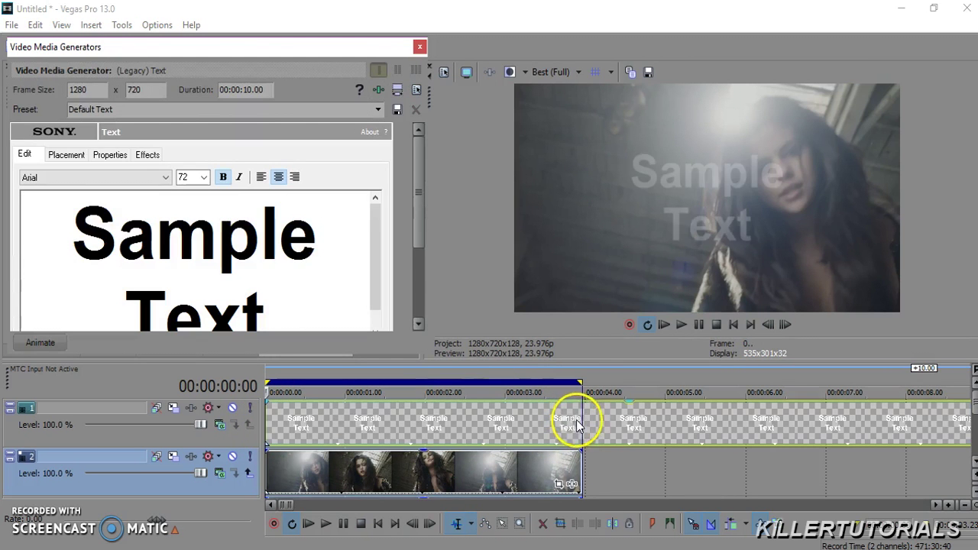
Trim the end of the text event to line up with the end of the video clip.
click(581, 415)
right_click(580, 410)
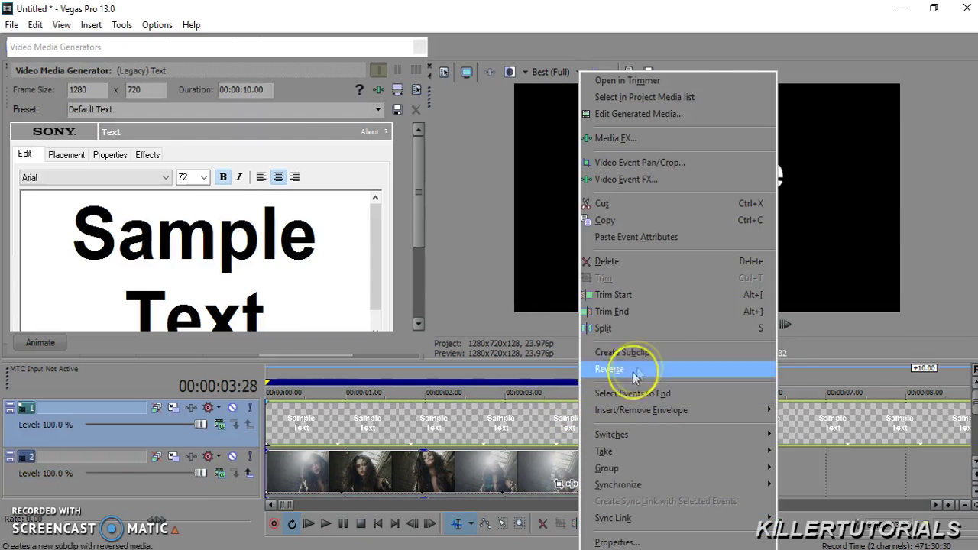
click(657, 312)
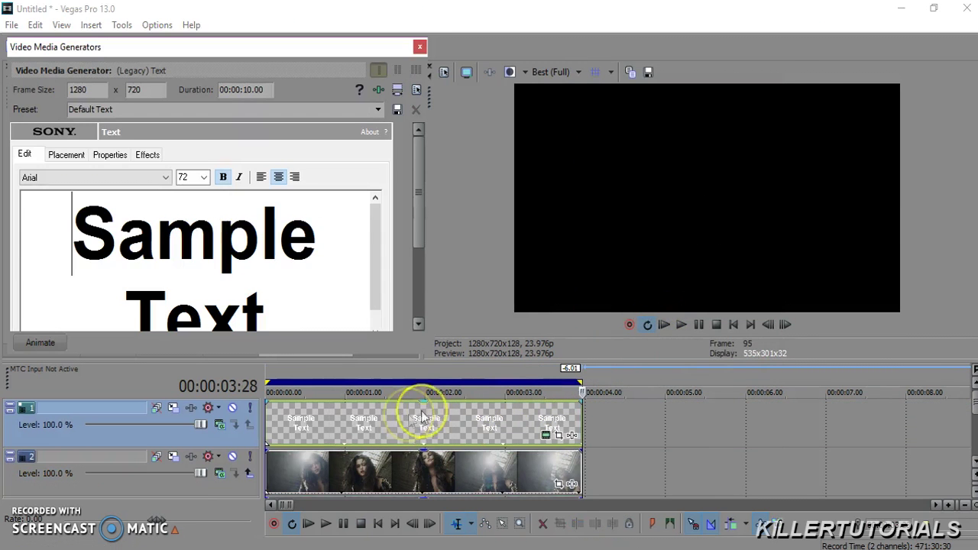
Make the title text italic and replace the sample text with "GOOD FOR YA".
click(397, 419)
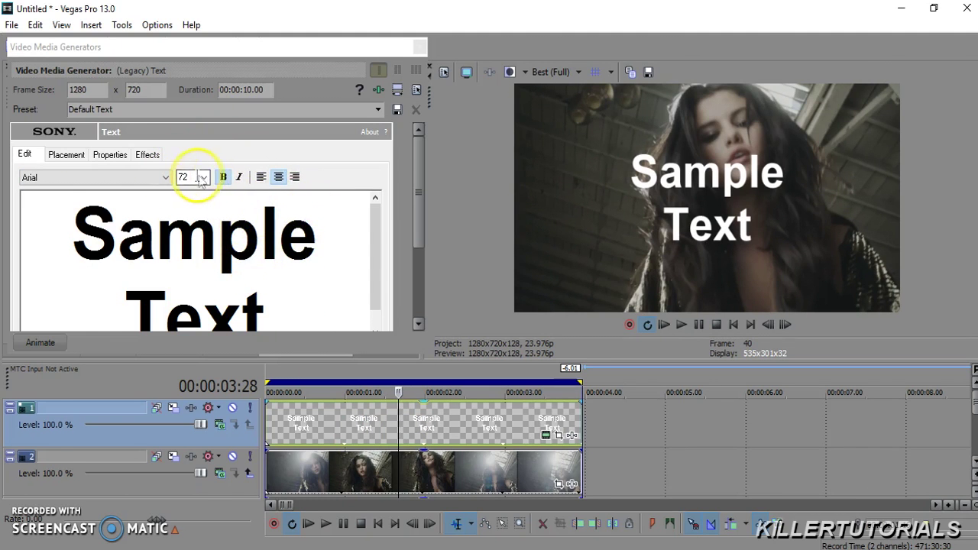
click(241, 179)
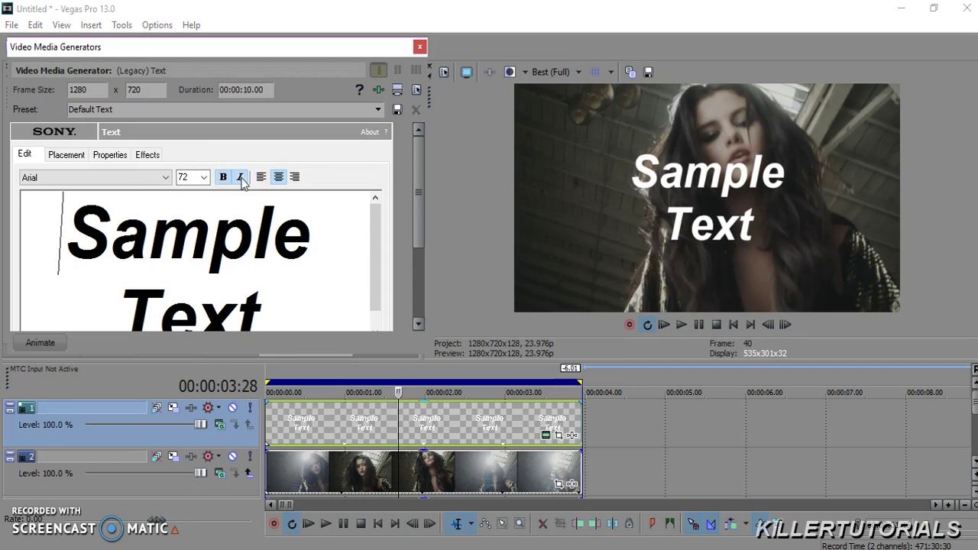
drag(299, 299, 67, 203)
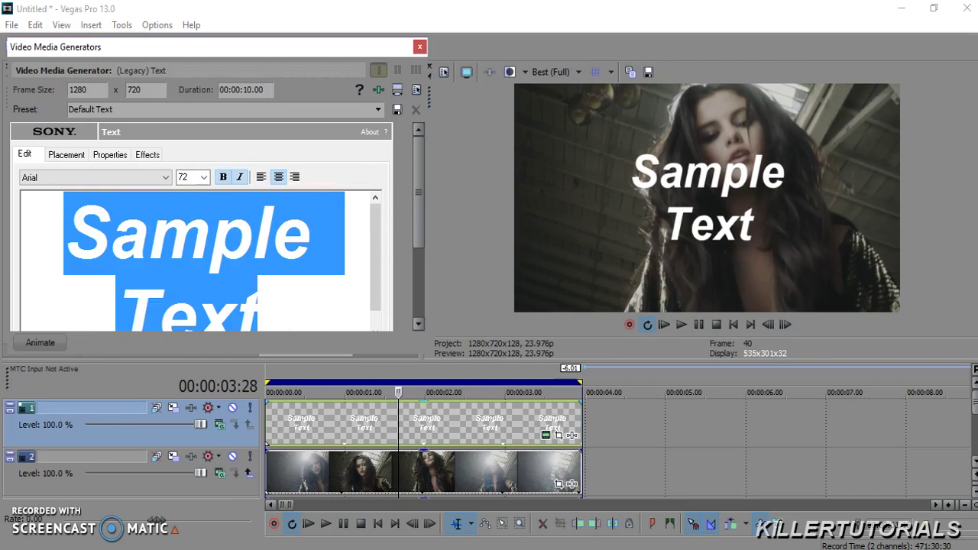
key(Delete)
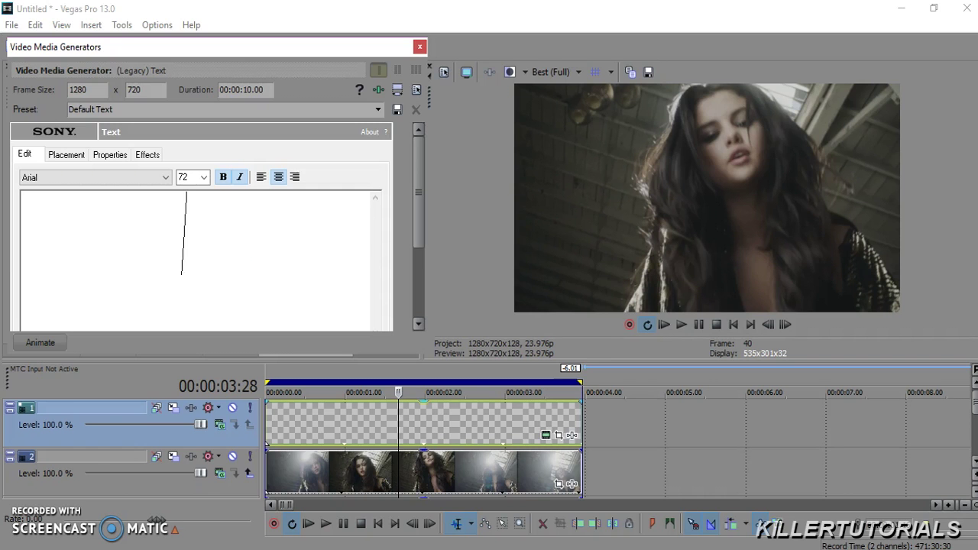
text(GO)
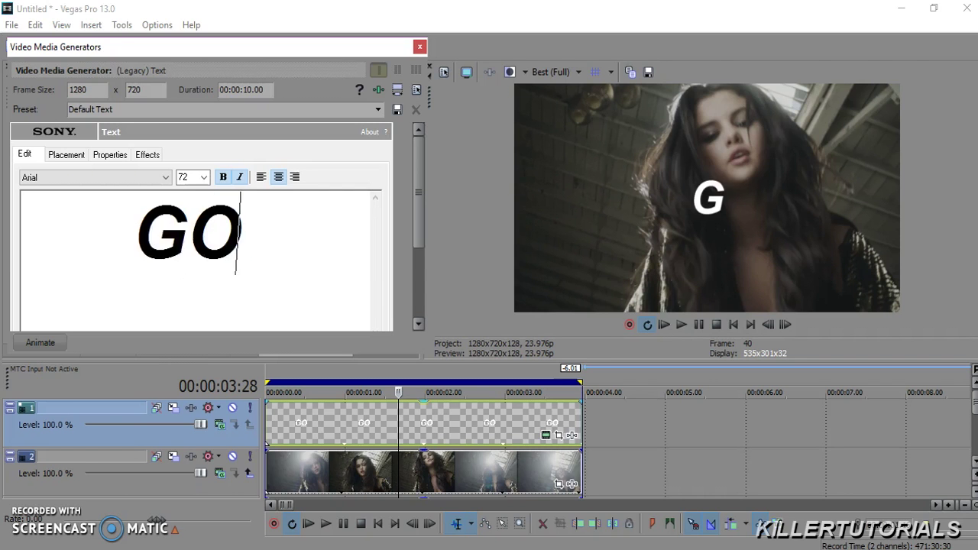
text(OD FOR YA)
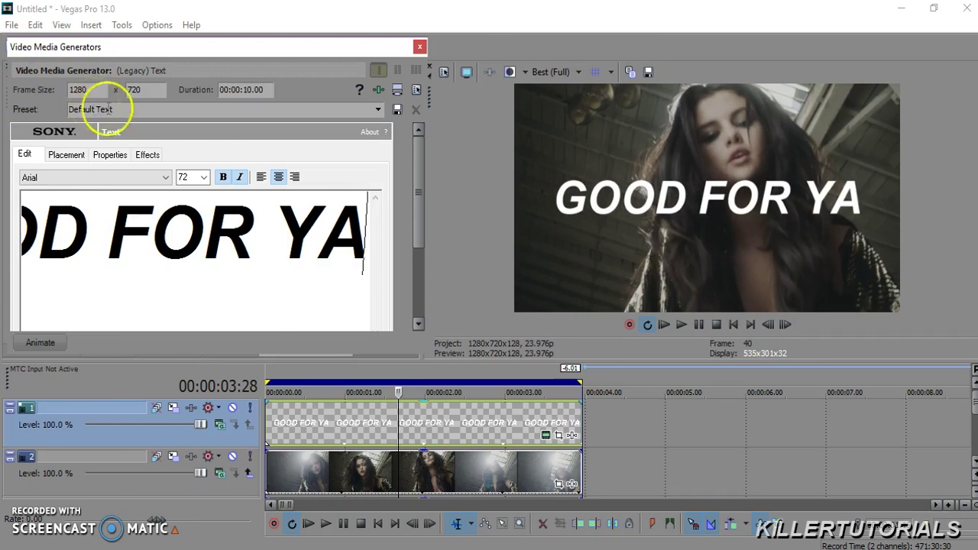
Try font size 28 for the title, and set it to 36.
click(203, 176)
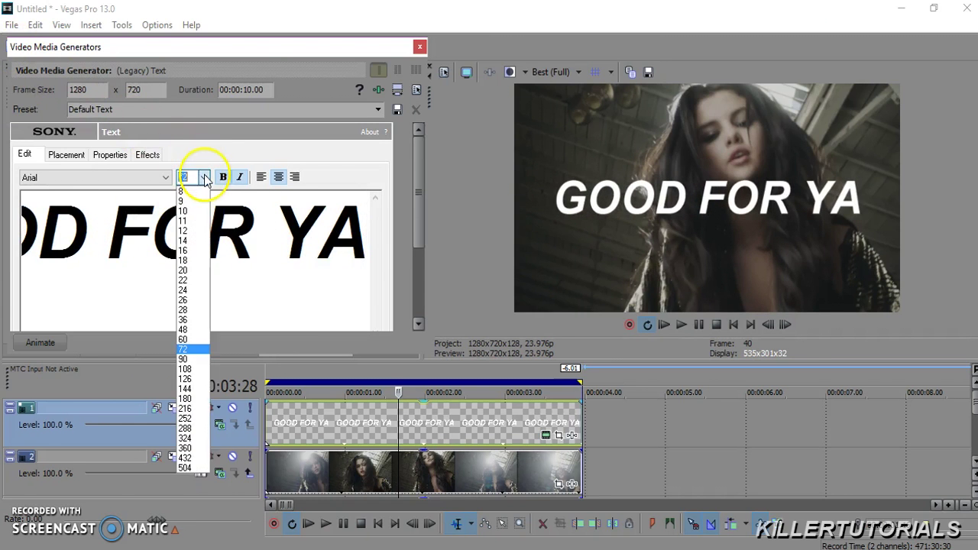
click(185, 310)
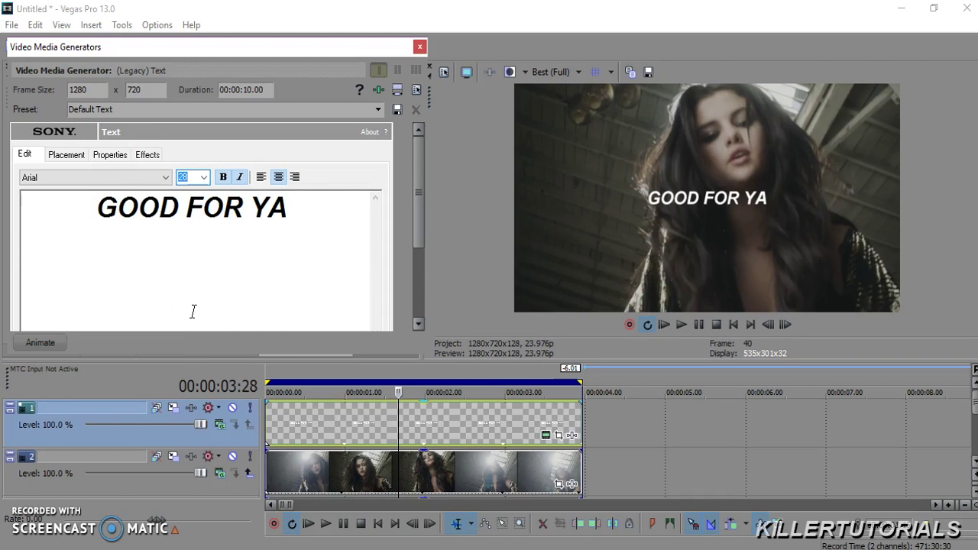
click(202, 177)
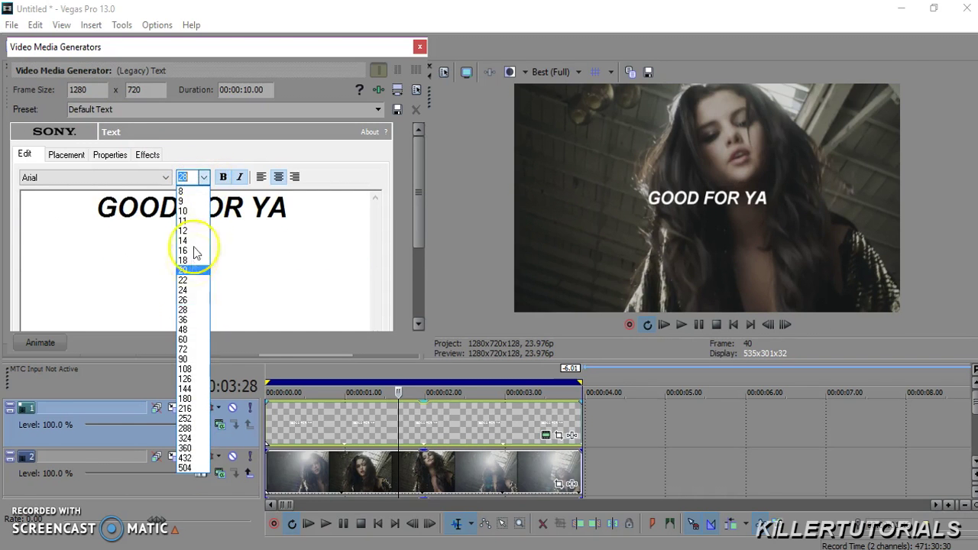
click(183, 319)
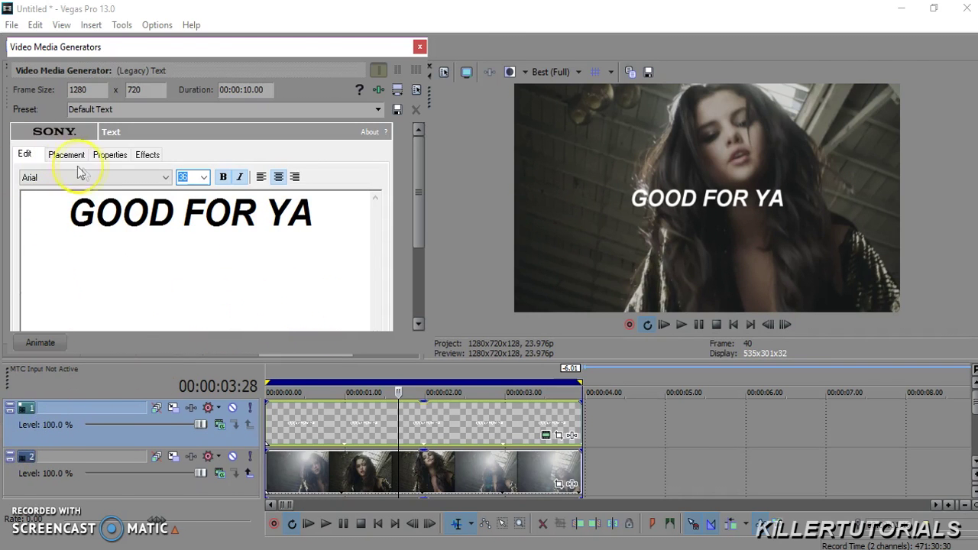
Enable the drop shadow on the title text and set the shadow feather to 0.081.
click(151, 154)
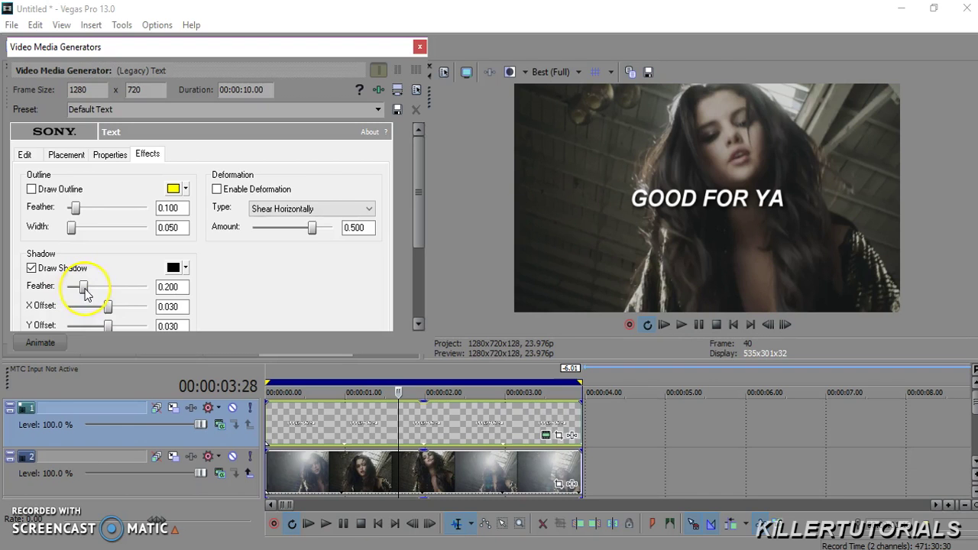
drag(85, 293, 76, 297)
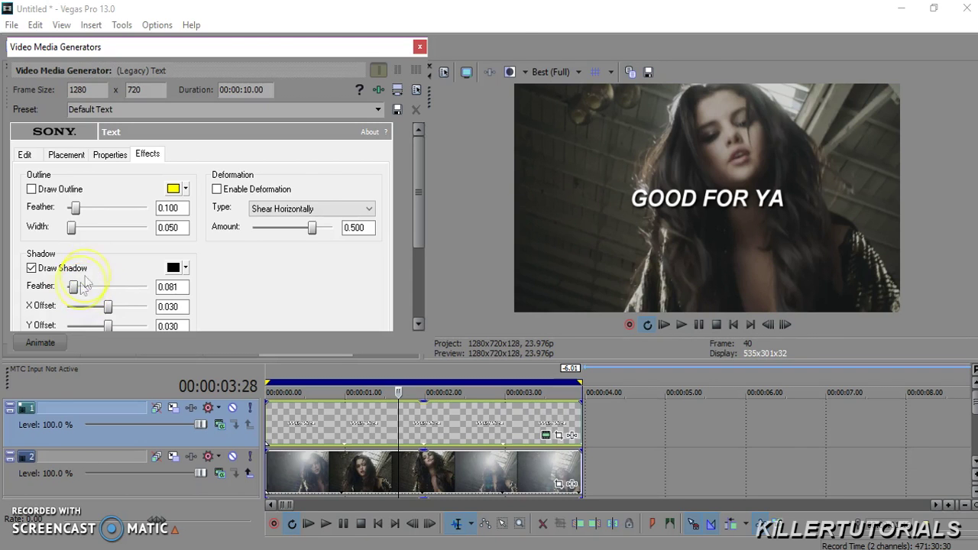
Enable the outline on the title text and set the outline colour to black.
click(175, 189)
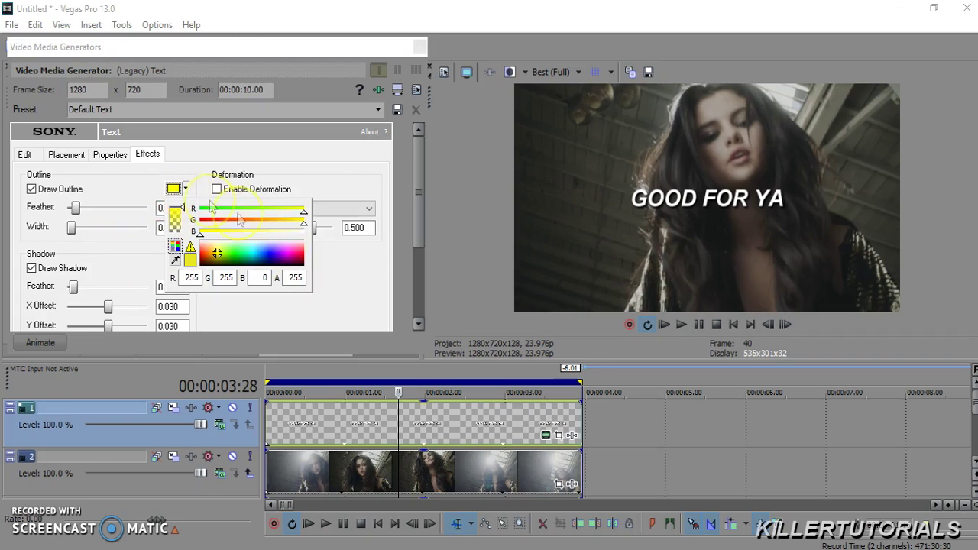
mouse_move(252, 264)
mouse_down()
mouse_move(304, 267)
mouse_move(257, 354)
mouse_up()
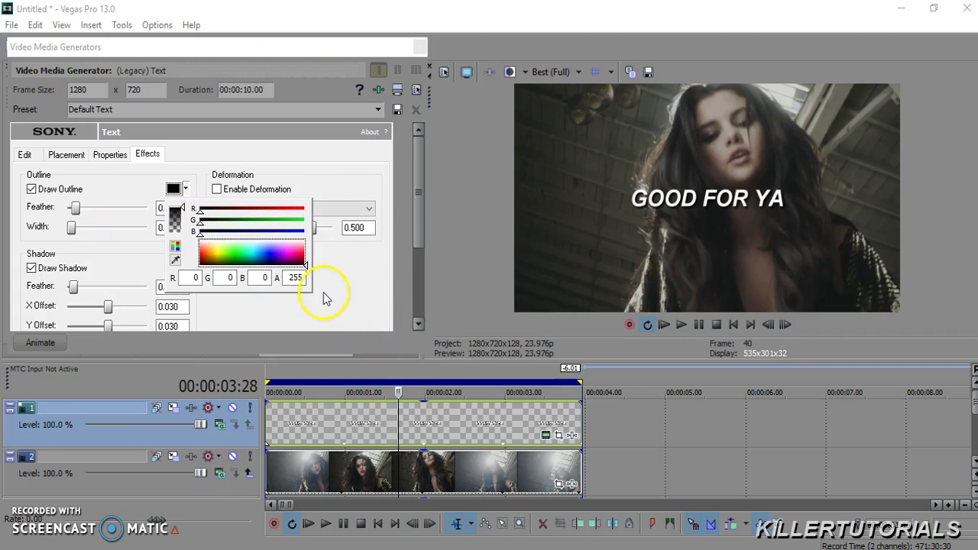
click(349, 283)
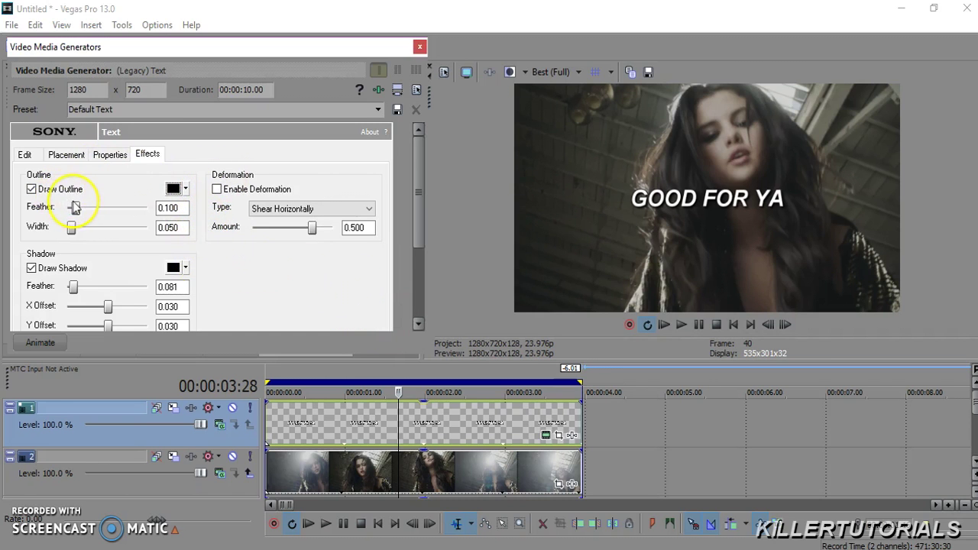
Set the title outline's width to 0.118 and its feather to 0.209, and close the text generator settings.
mouse_move(69, 228)
mouse_down()
mouse_move(84, 232)
mouse_move(78, 239)
mouse_up()
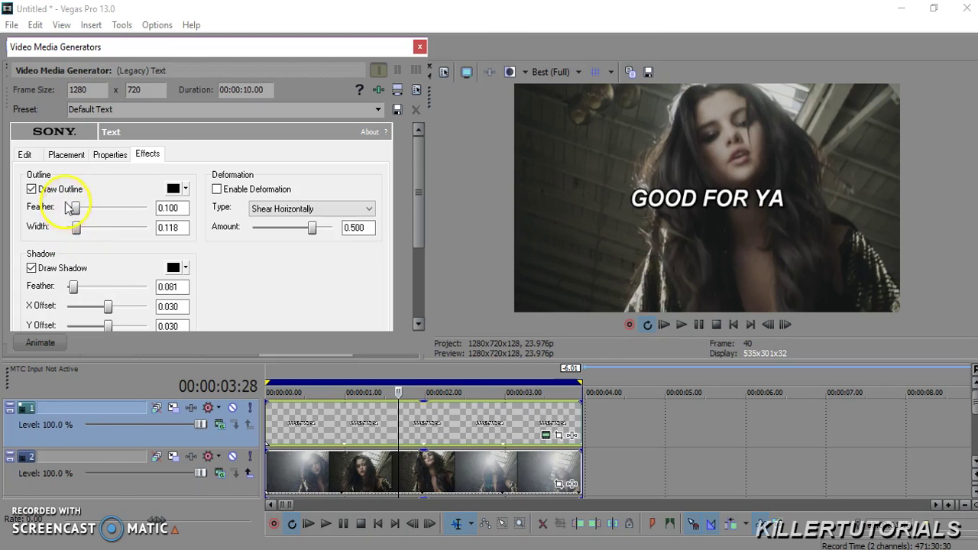
mouse_move(75, 207)
mouse_down()
mouse_move(92, 208)
mouse_move(66, 221)
mouse_move(86, 221)
mouse_up()
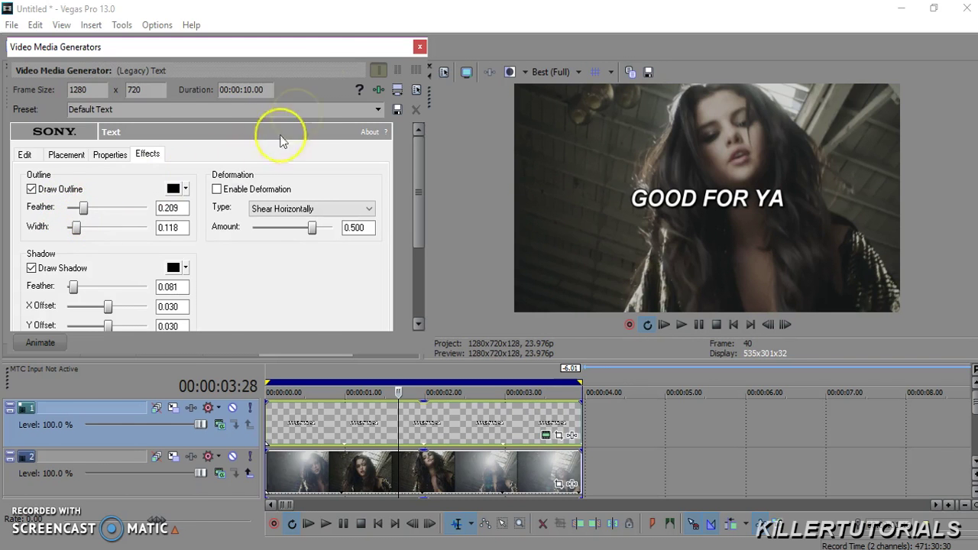
click(420, 46)
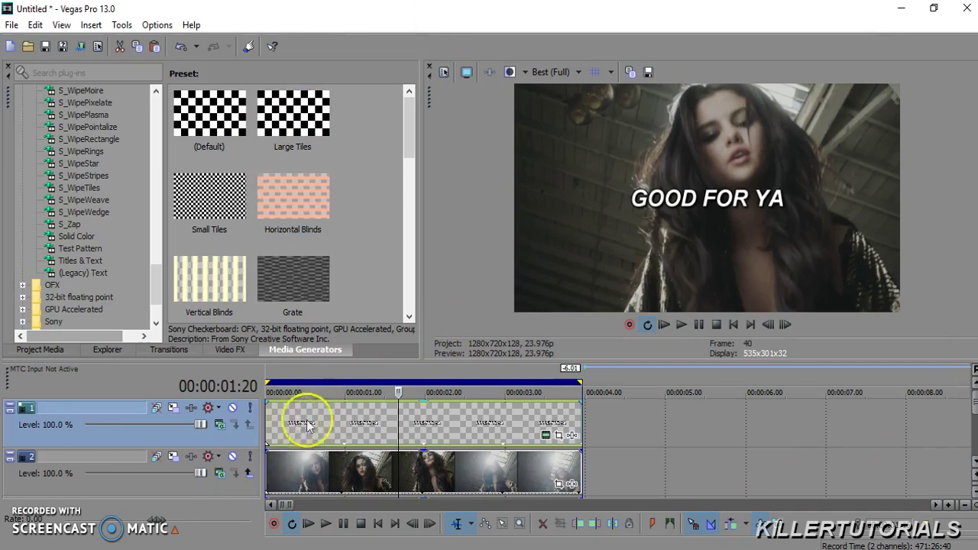
Duplicate the title text's video track.
click(109, 410)
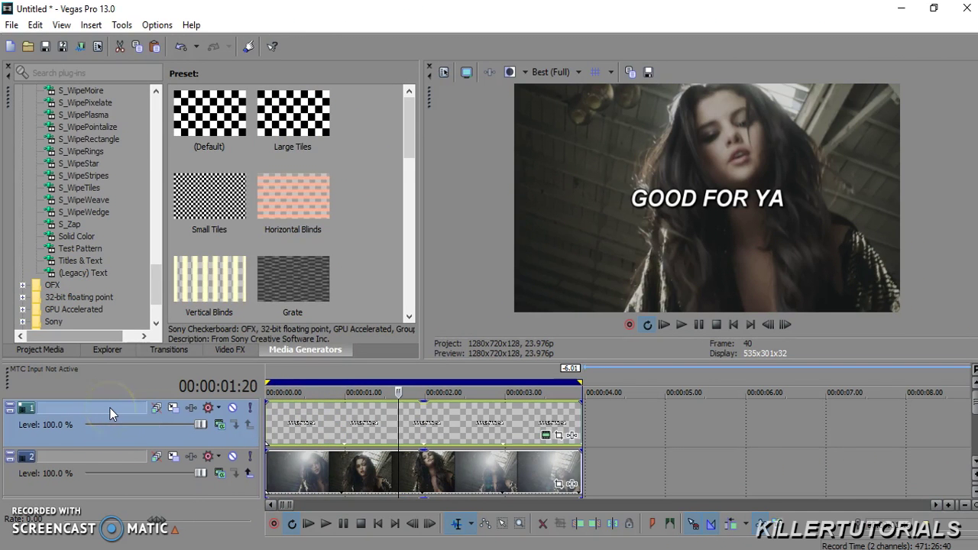
right_click(110, 408)
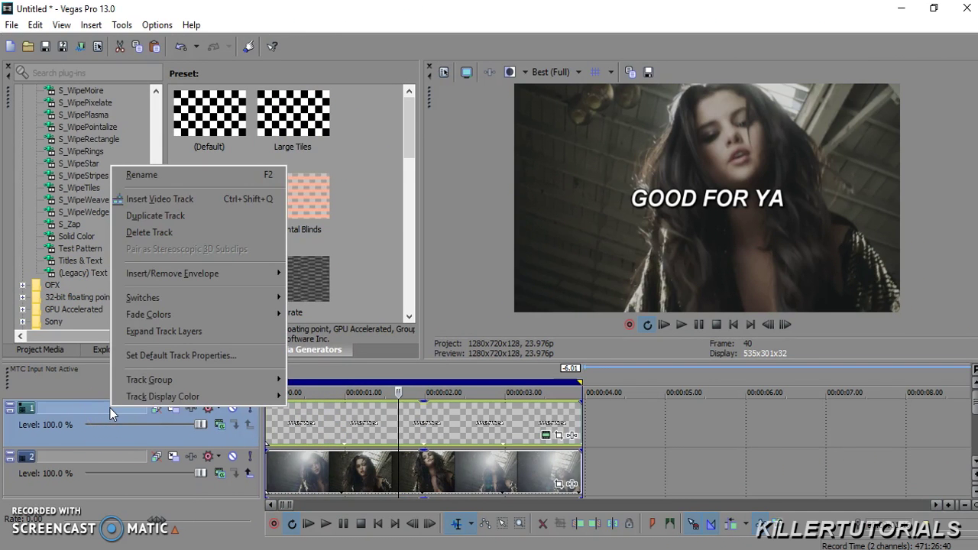
click(190, 220)
click(406, 437)
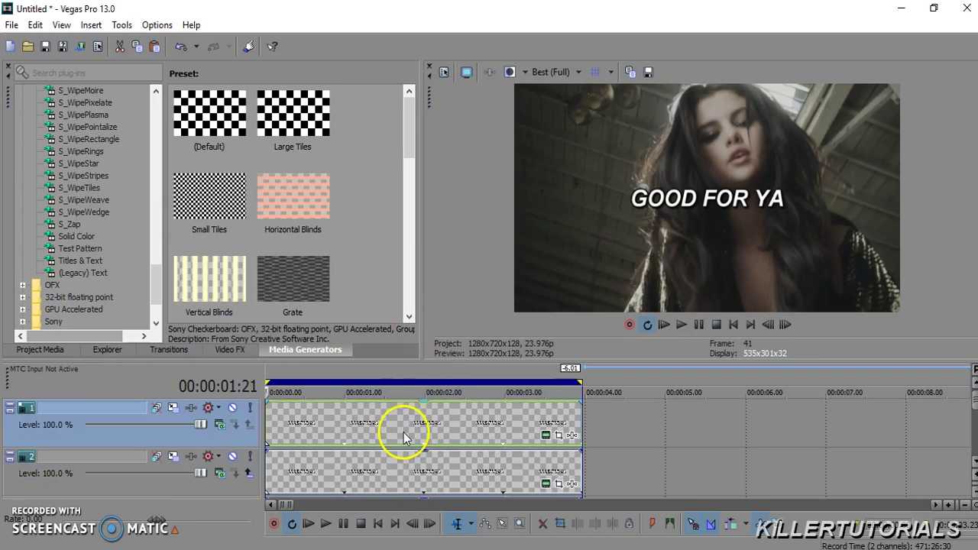
Copy the text event on track 1 and delete it from that track.
click(388, 421)
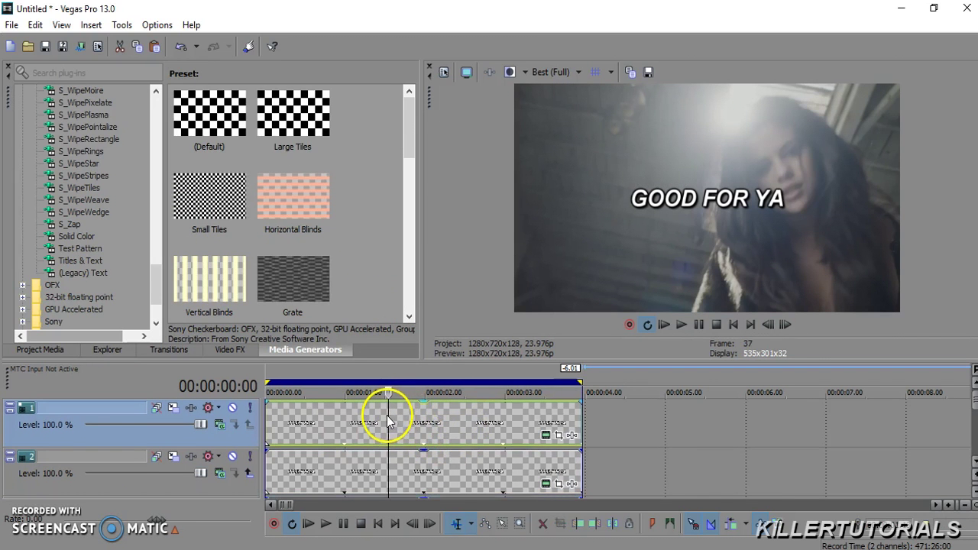
right_click(389, 420)
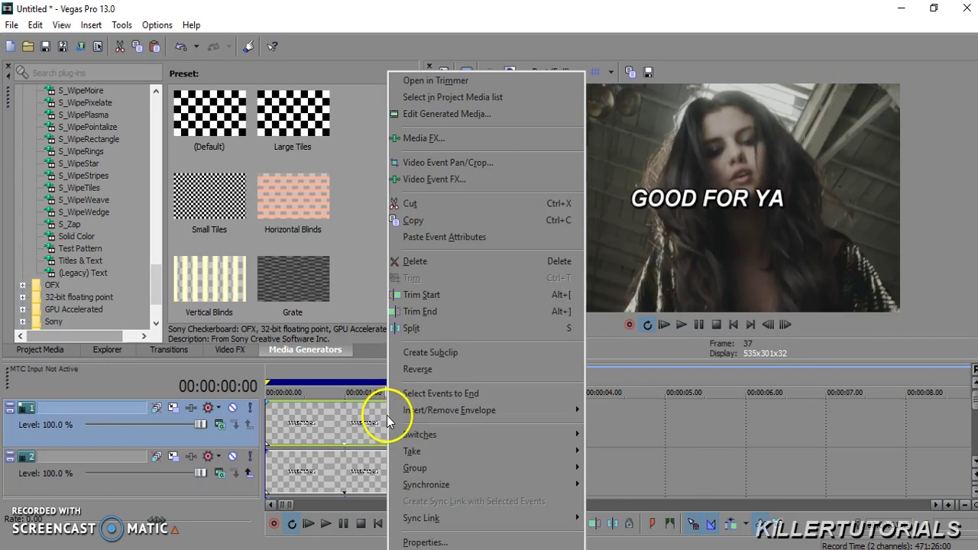
click(450, 222)
right_click(359, 423)
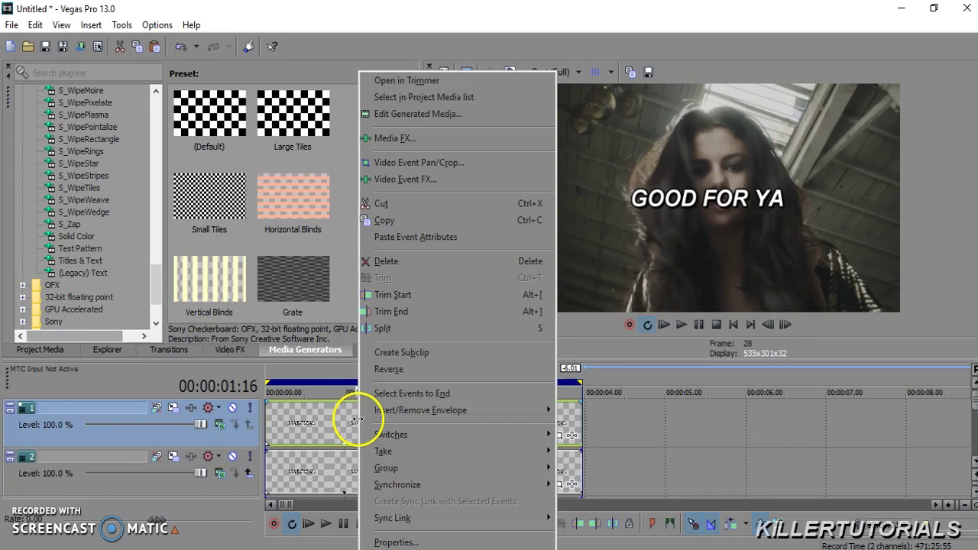
click(430, 261)
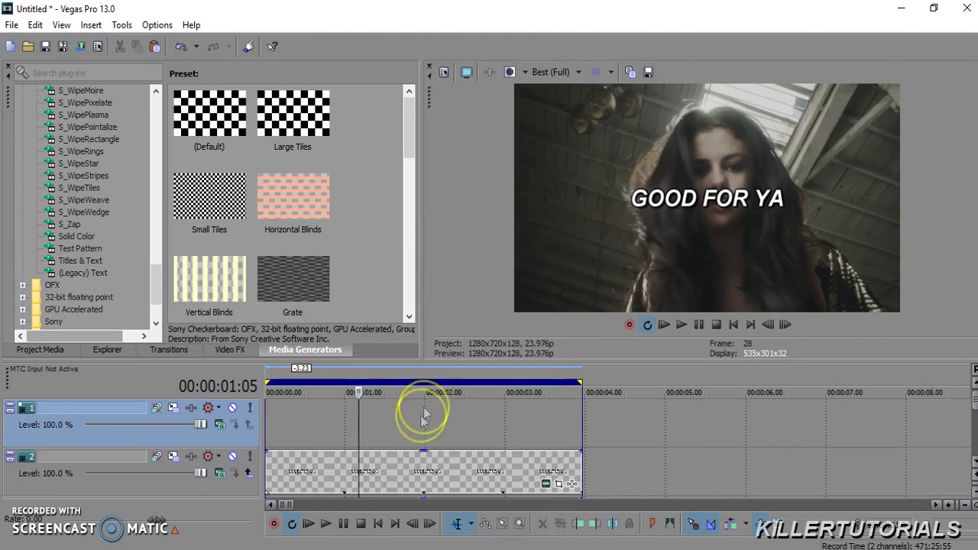
Paste the copied text event at the start of the emptied track 1, creating a new copy of the source media.
click(389, 466)
double_click(389, 460)
right_click(373, 399)
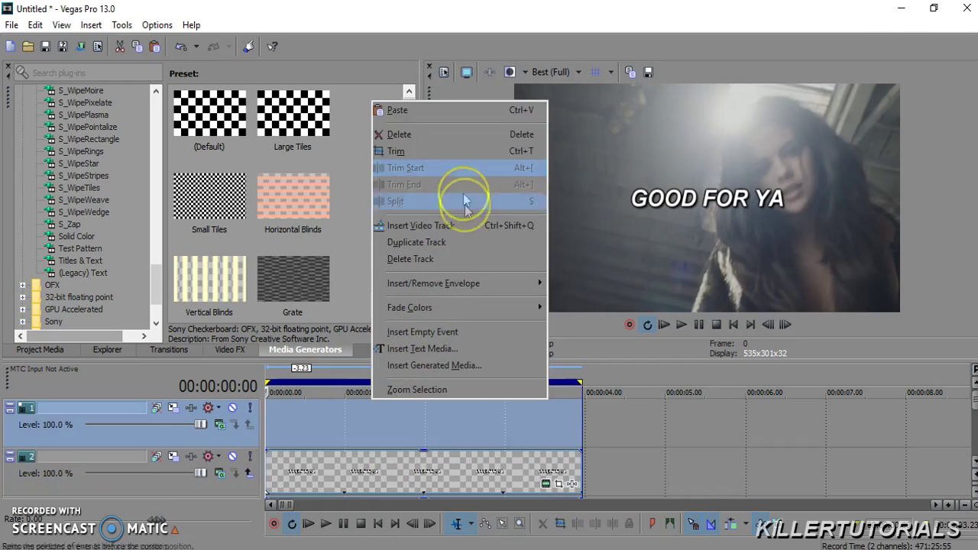
click(467, 117)
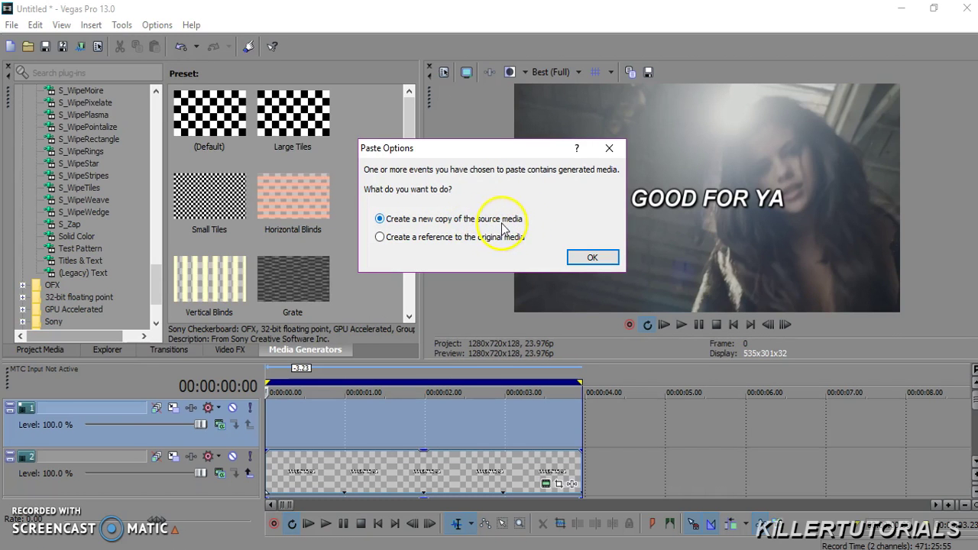
click(590, 258)
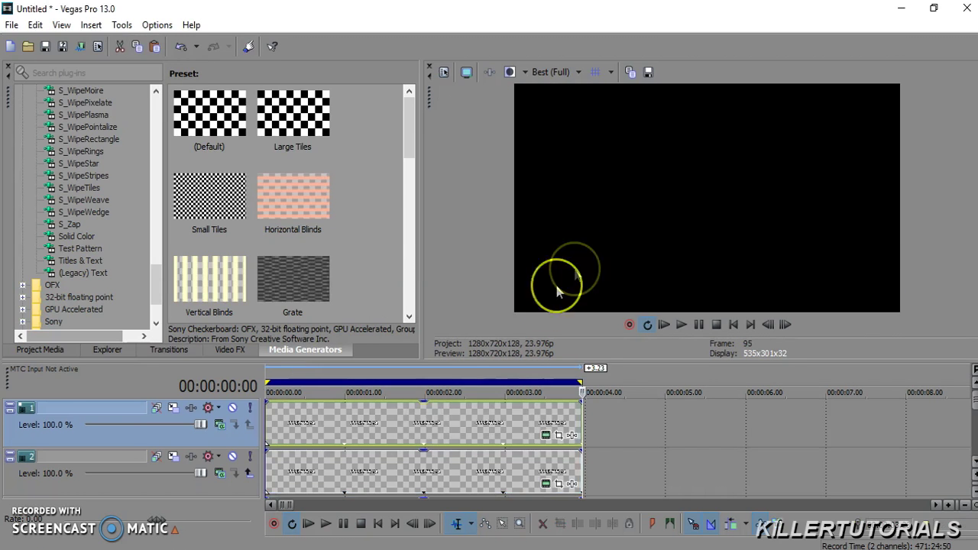
Mute track 2 and set the text colour's alpha to 60 for the title on track 1.
click(432, 431)
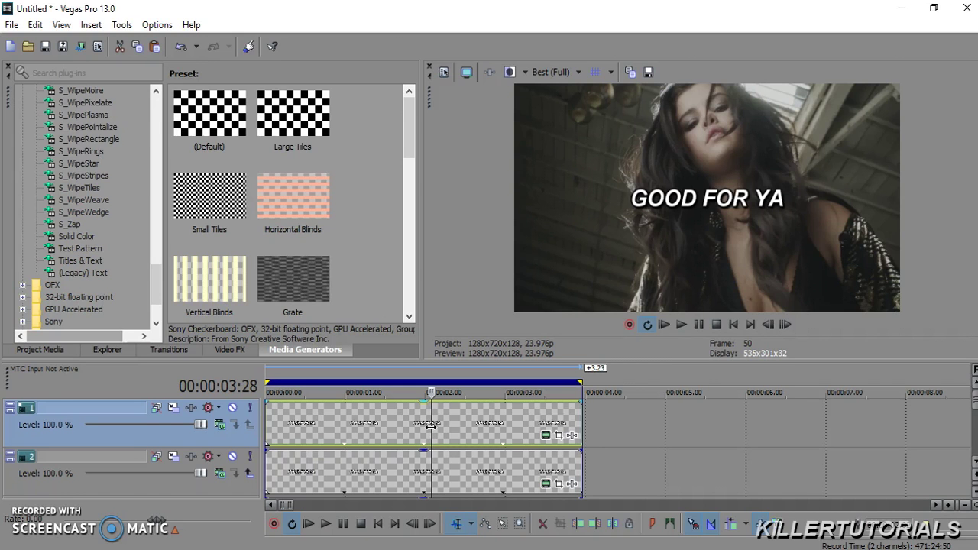
drag(430, 426, 540, 441)
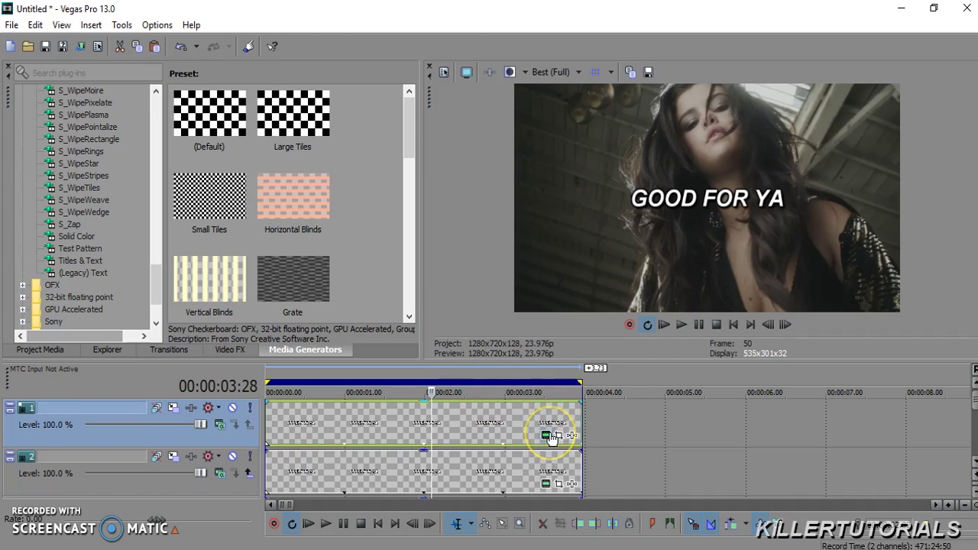
click(545, 436)
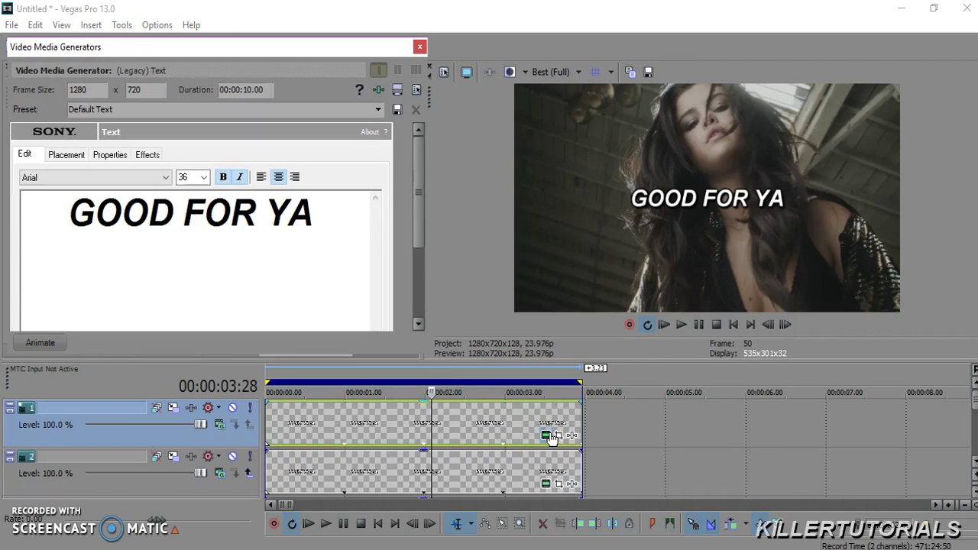
click(110, 155)
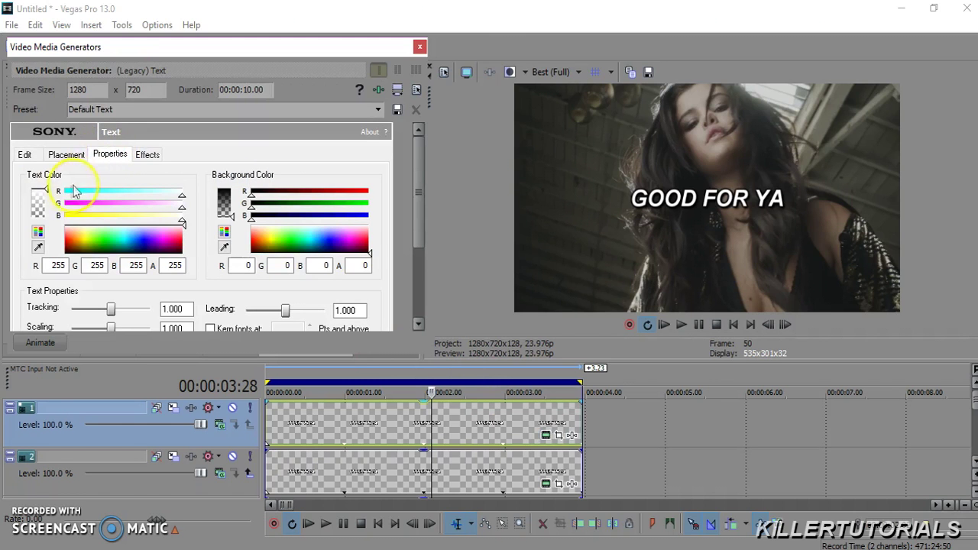
drag(46, 192, 44, 224)
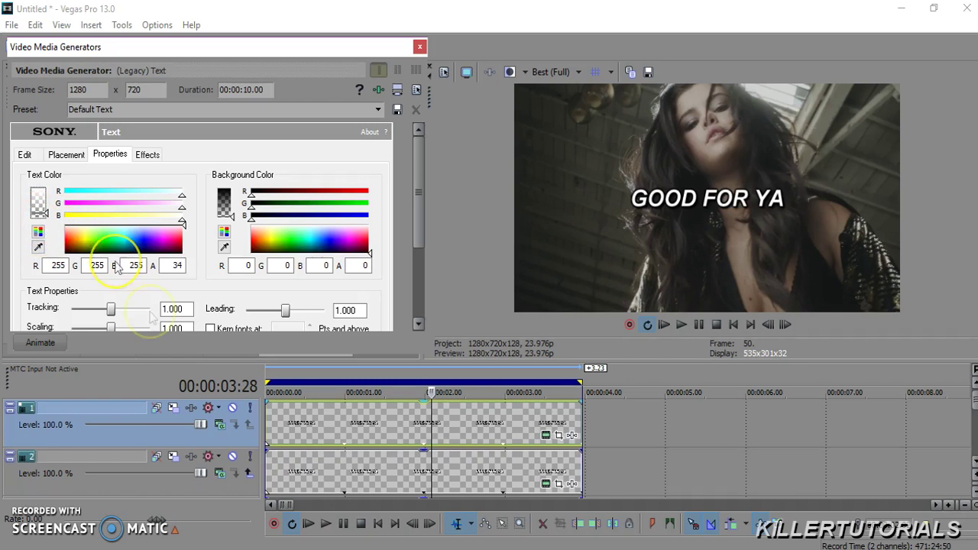
click(234, 457)
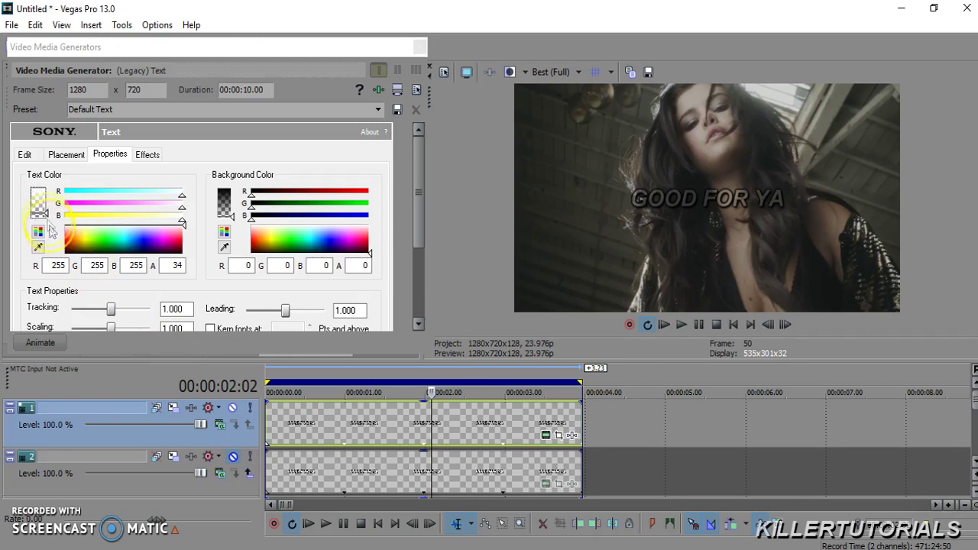
mouse_move(42, 222)
mouse_down()
mouse_move(39, 196)
mouse_move(52, 216)
mouse_up()
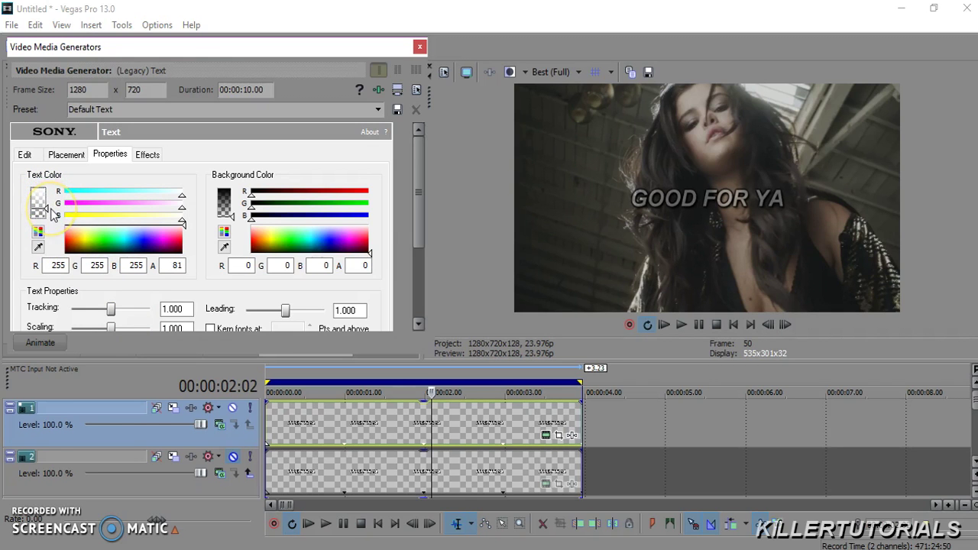
drag(52, 216, 52, 218)
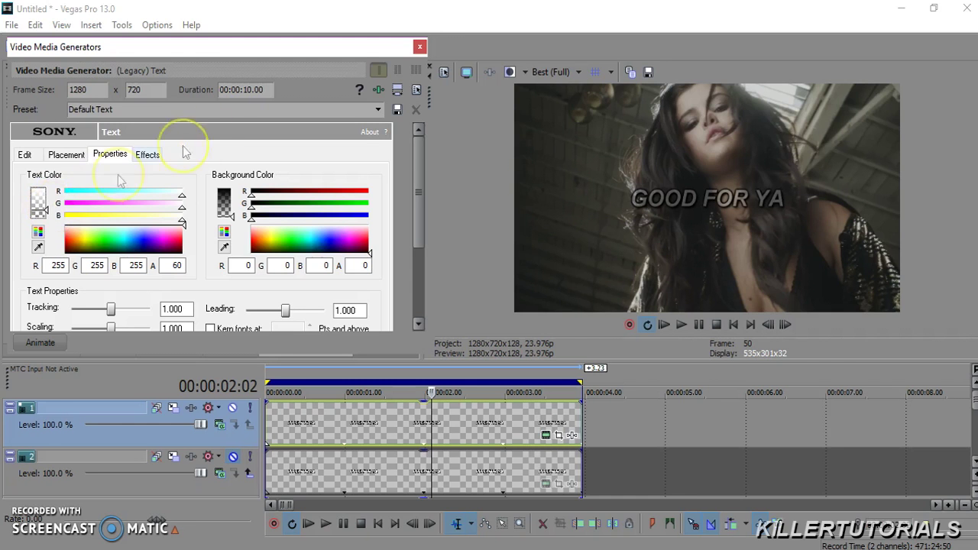
click(420, 47)
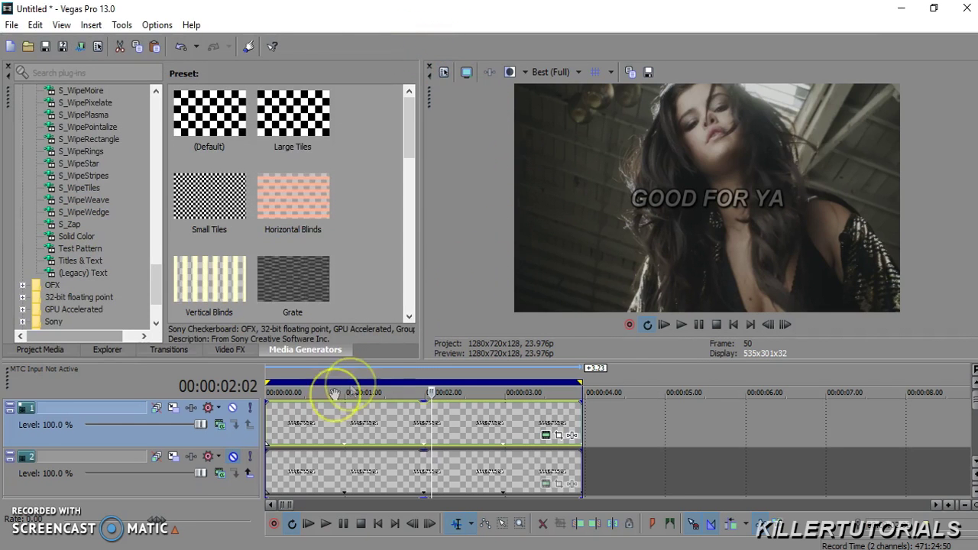
Unmute track 2 and mute track 1, and enable masking in the Event Pan/Crop of track 2's title.
click(228, 462)
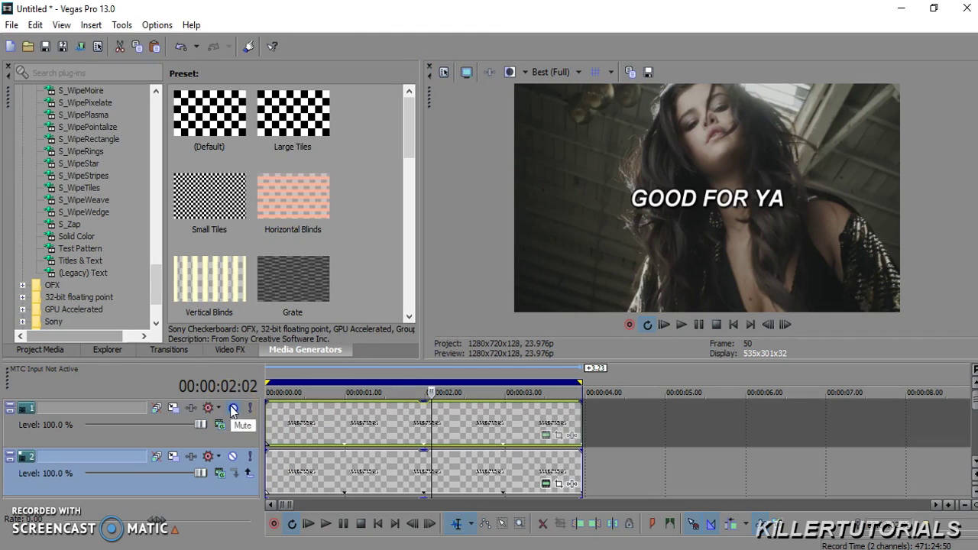
click(560, 484)
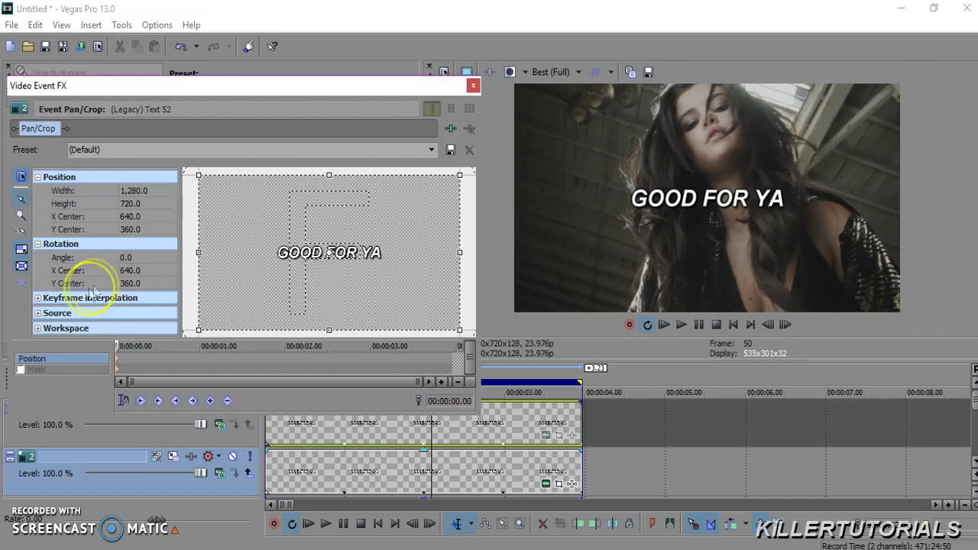
click(21, 177)
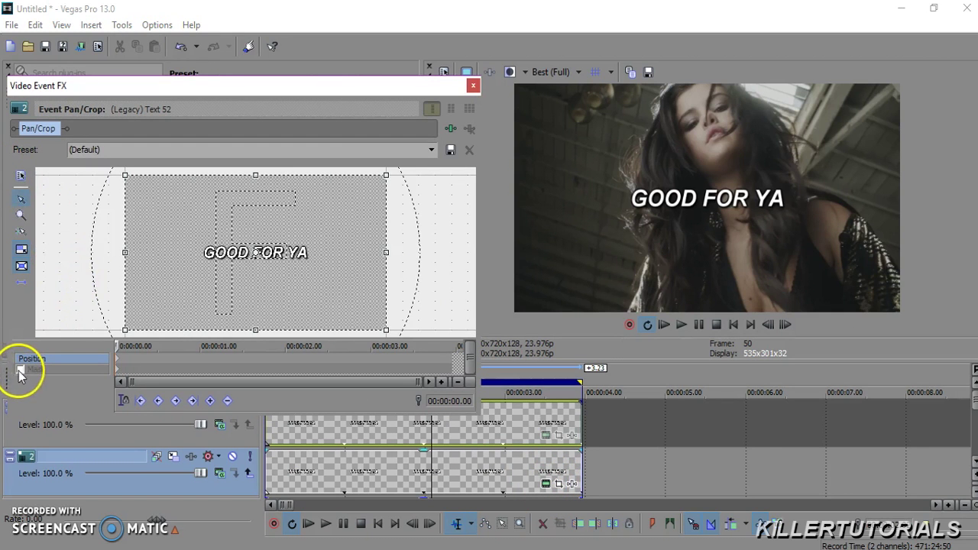
click(21, 371)
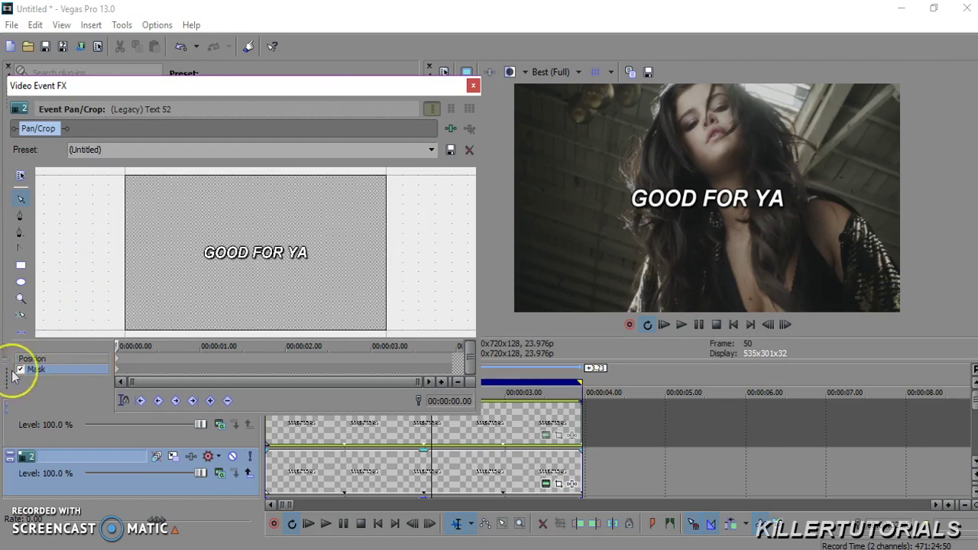
Draw a closed, slanted four-point mask with the anchor creation tool over the start of the letter G.
scroll(265, 290, up, 4)
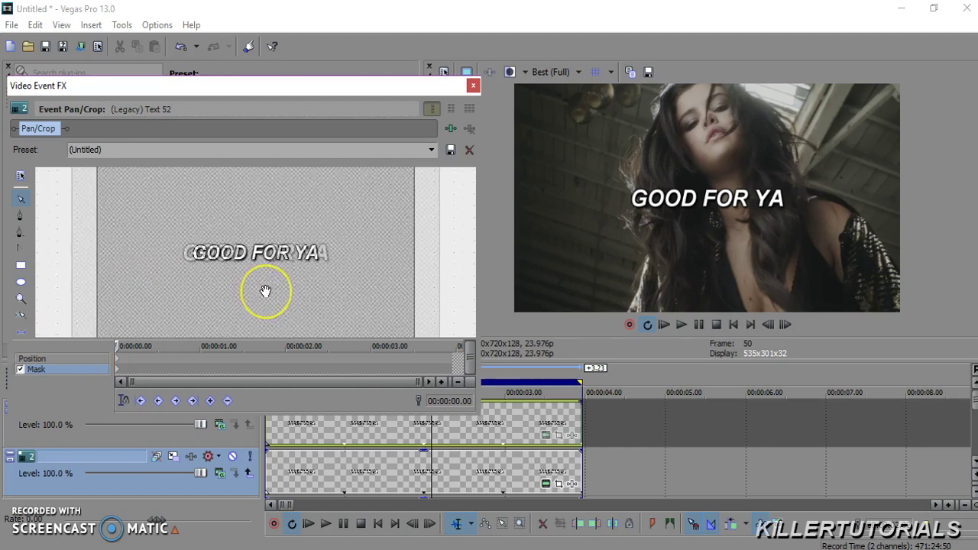
scroll(265, 290, up, 1)
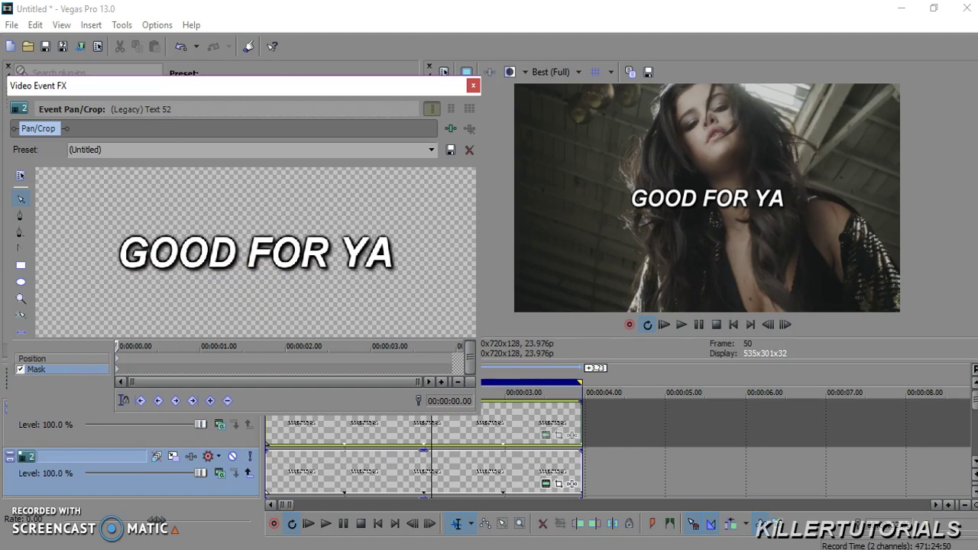
click(19, 217)
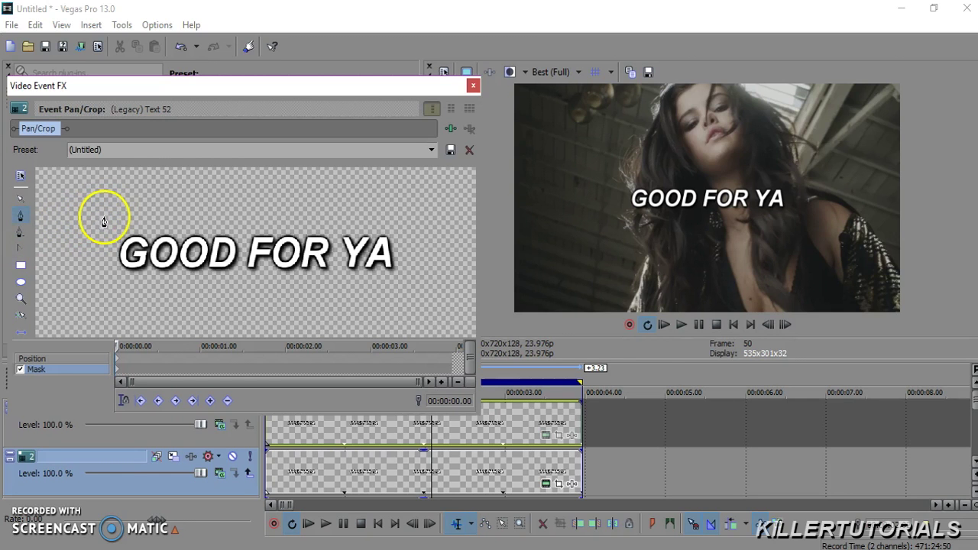
click(104, 218)
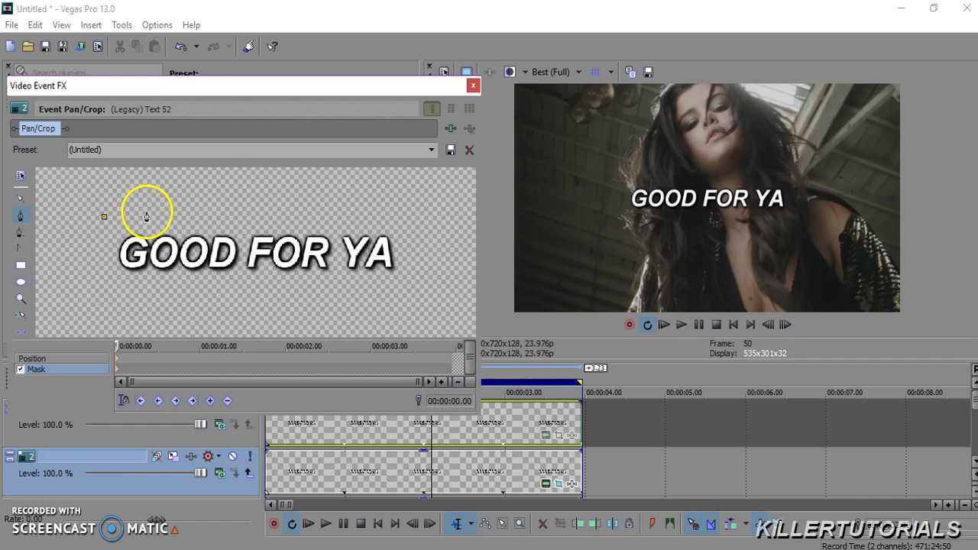
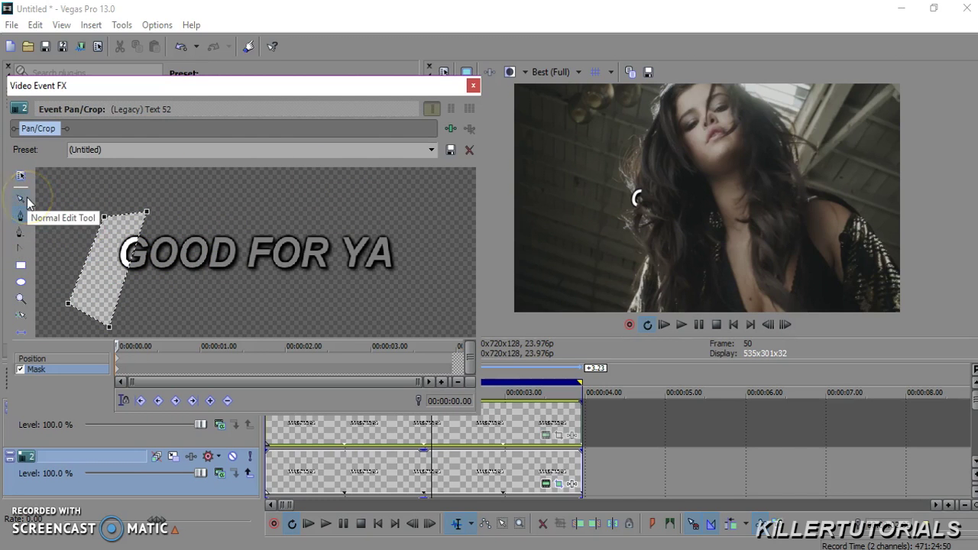
Set the mask path's feather type to Both and its feather to 6.0%.
click(21, 176)
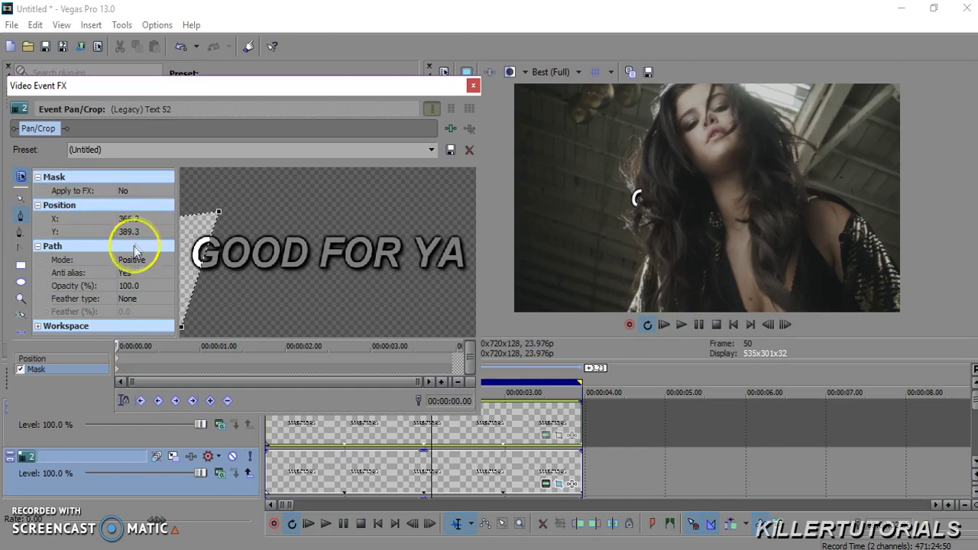
click(129, 298)
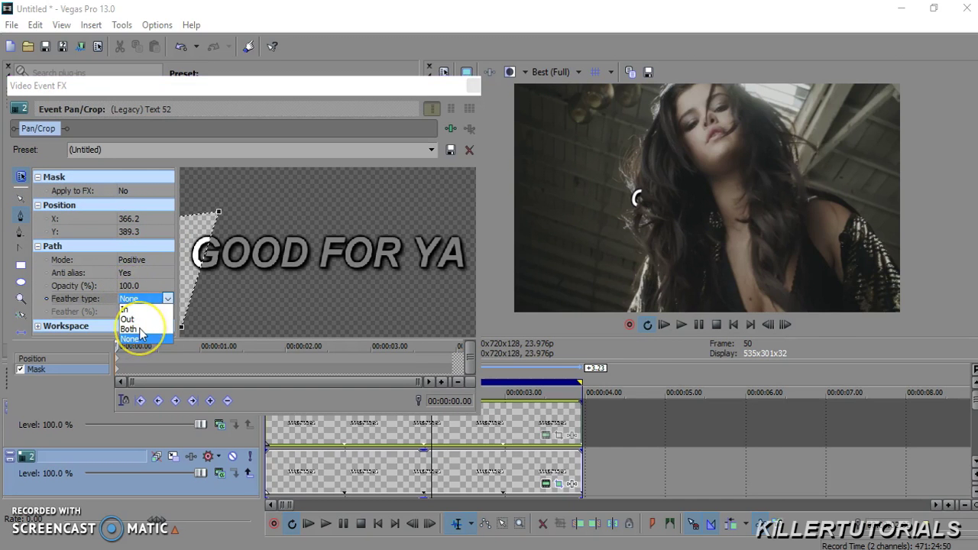
click(140, 330)
click(164, 312)
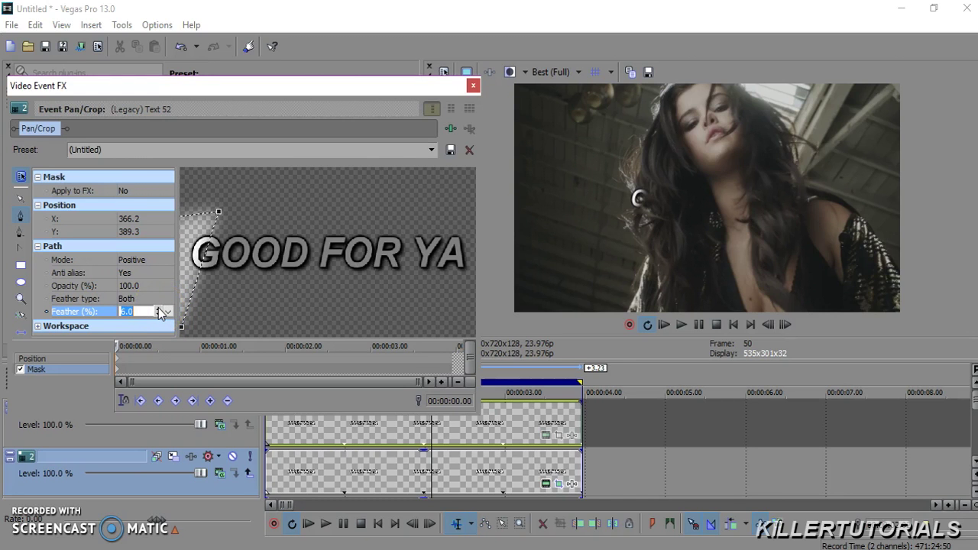
drag(160, 313, 130, 342)
At 00:00:03.23 in the mask timeline, widen the slanted mask slightly and move it just past the end of the text.
click(446, 367)
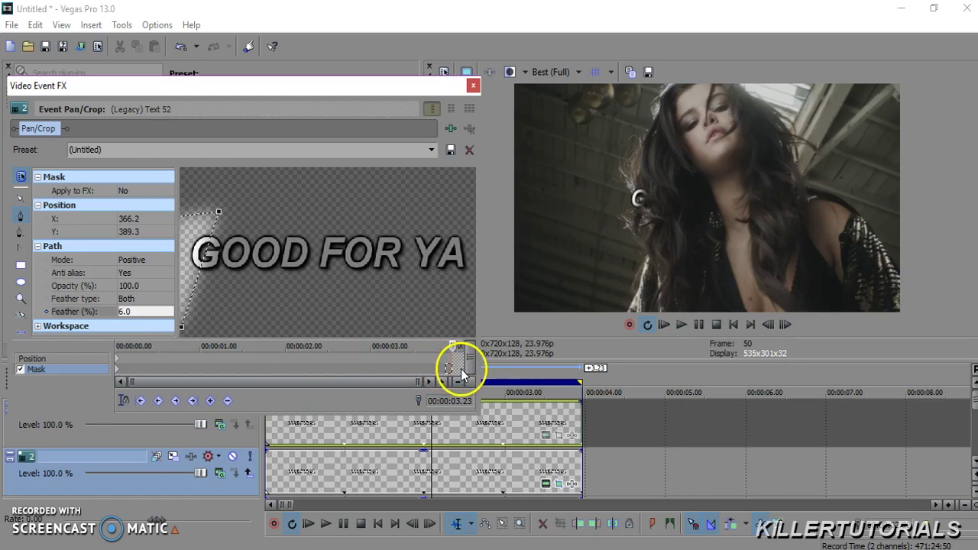
click(21, 177)
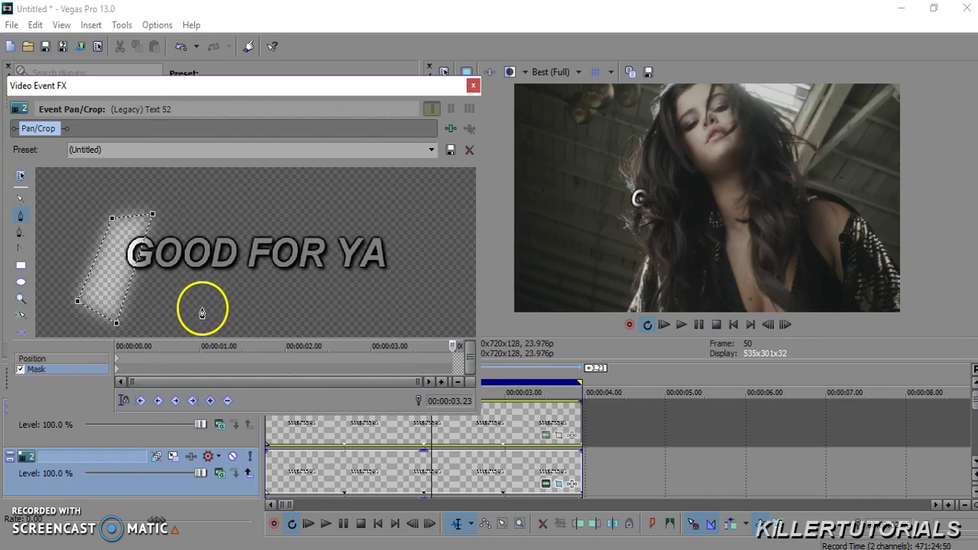
click(20, 201)
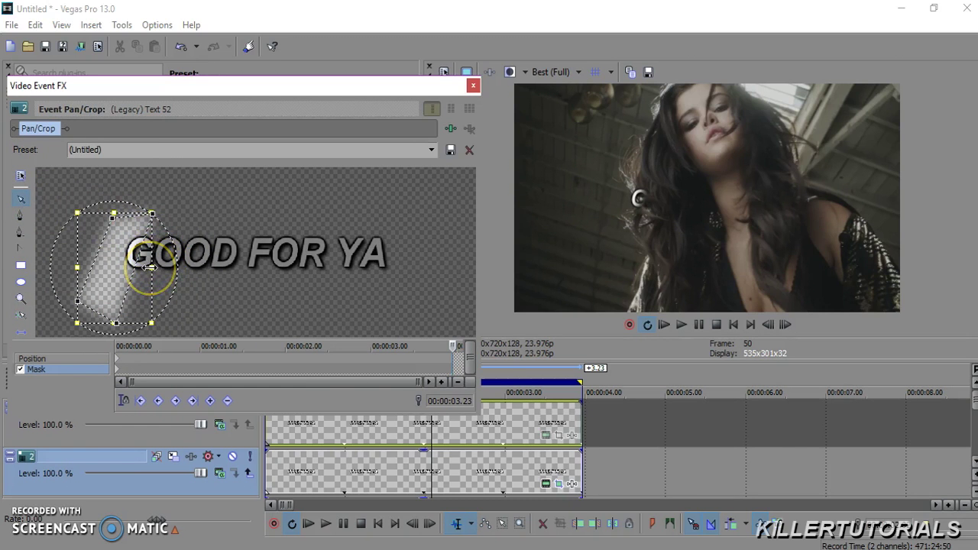
mouse_move(150, 267)
mouse_down()
mouse_move(212, 262)
mouse_move(155, 274)
mouse_move(166, 268)
mouse_up()
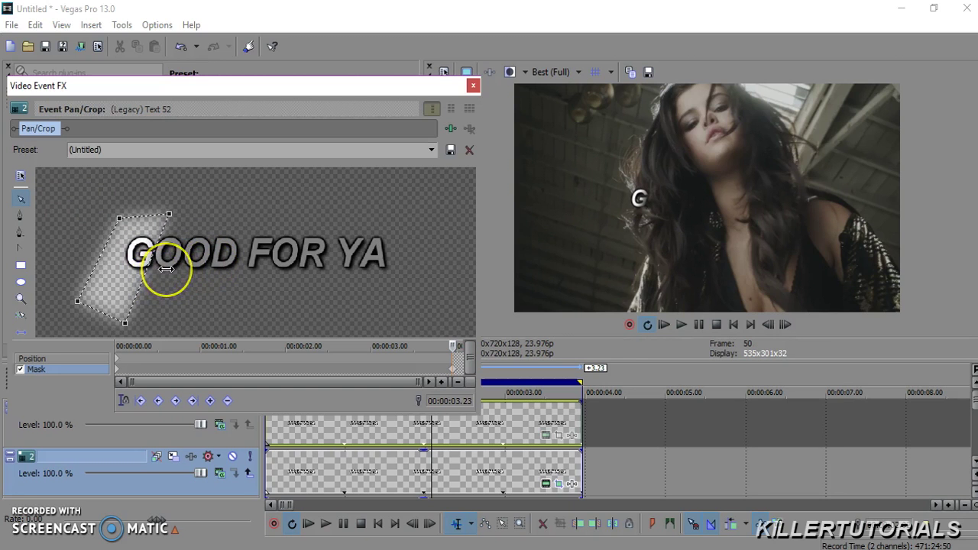
click(130, 272)
drag(115, 269, 415, 267)
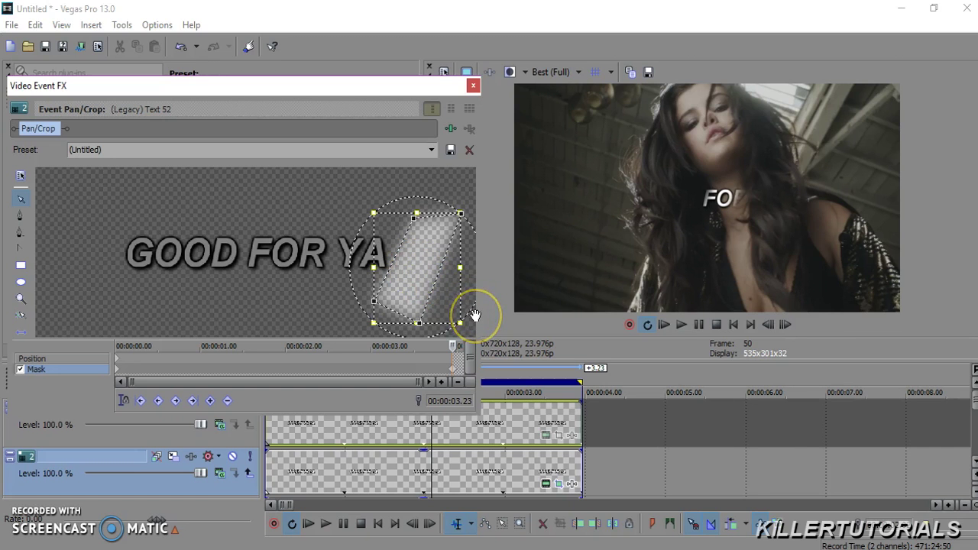
click(473, 86)
Set the preview quality to Preview (Auto) and play back the masked title from the start.
click(464, 429)
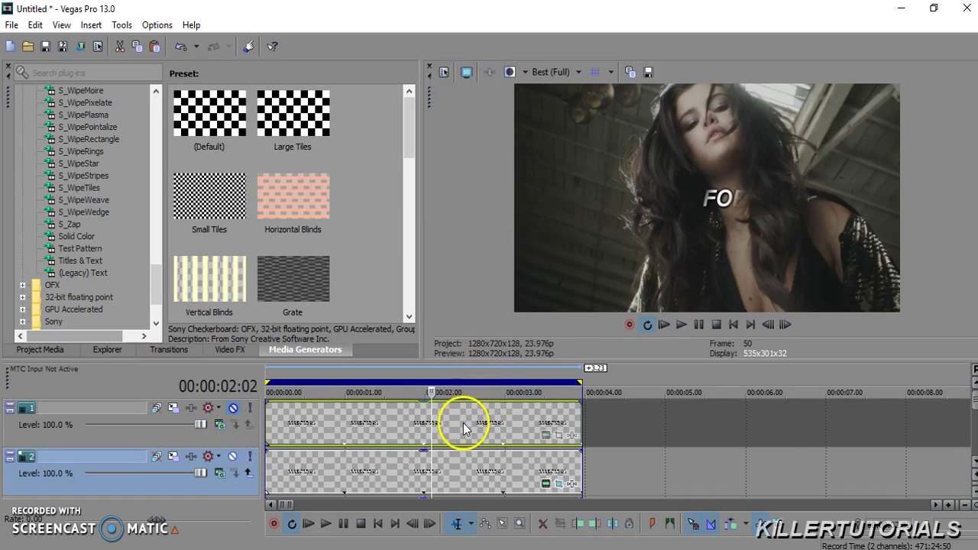
double_click(461, 431)
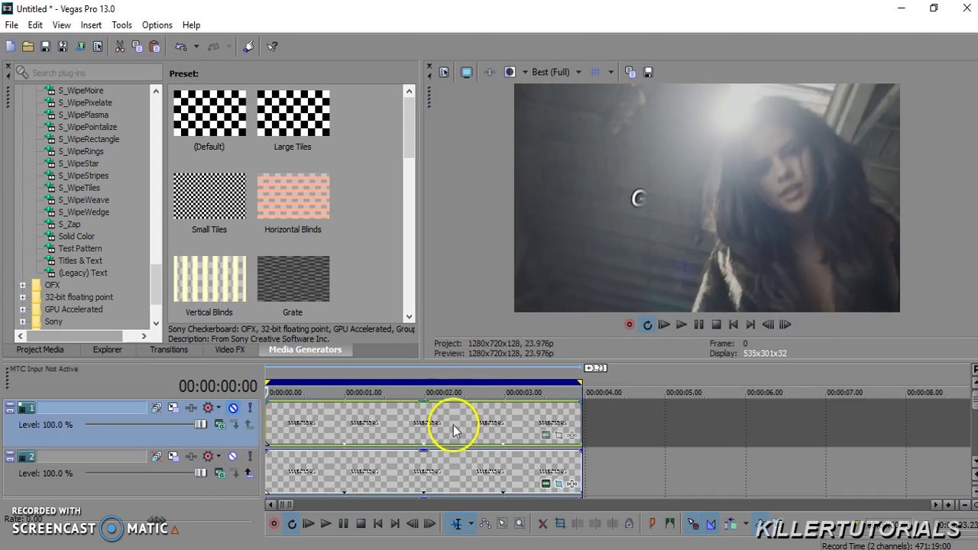
click(556, 73)
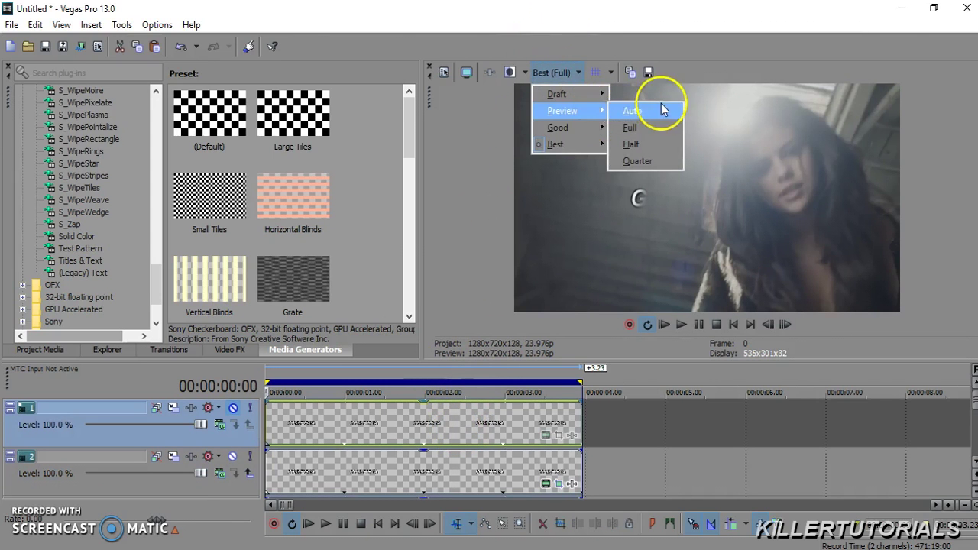
click(632, 111)
key(space)
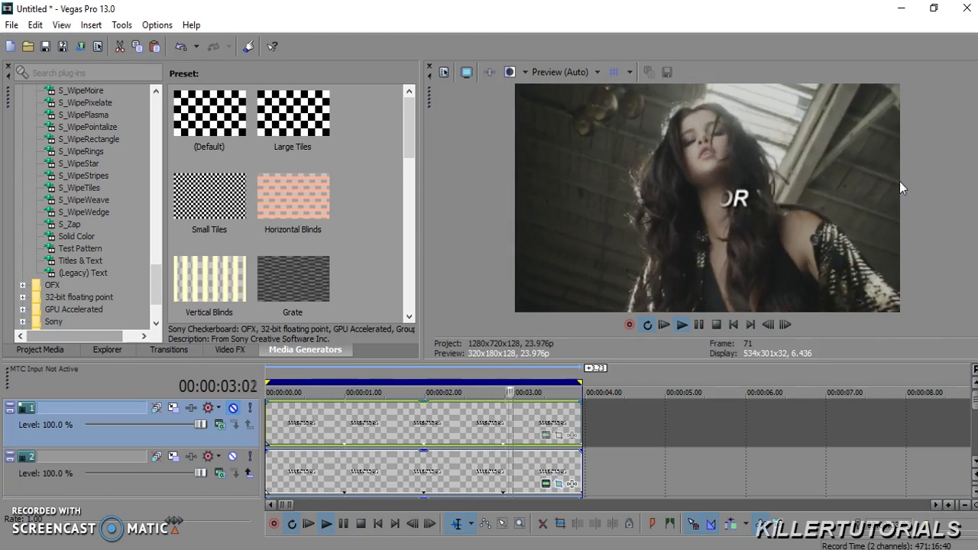
click(487, 430)
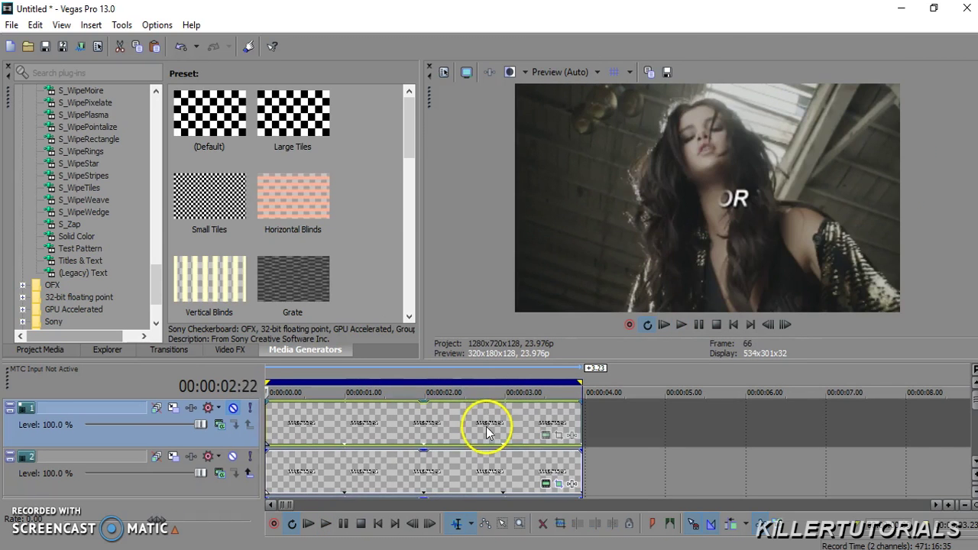
Add a mask keyframe at about 00:00:02 in the Event Pan/Crop of track 2's title and play back the animation.
click(559, 484)
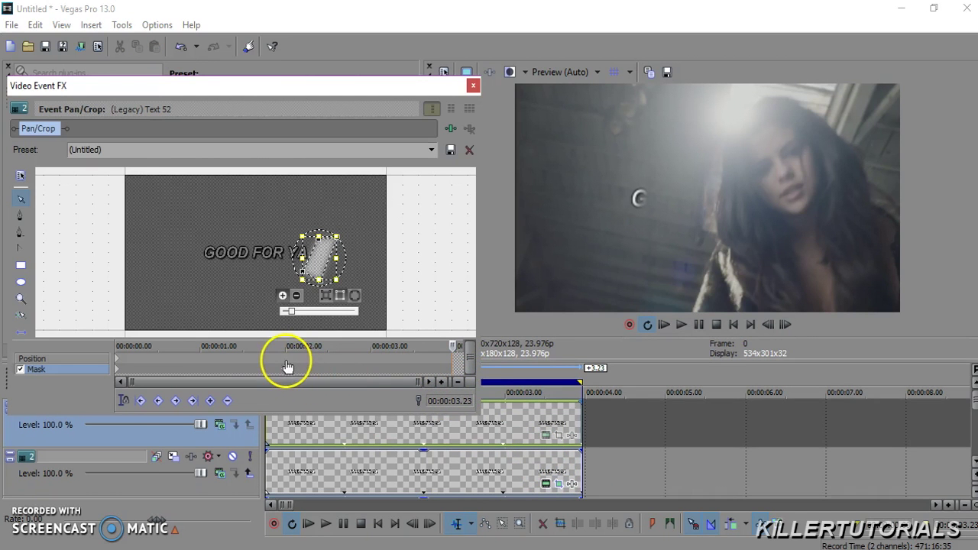
double_click(289, 370)
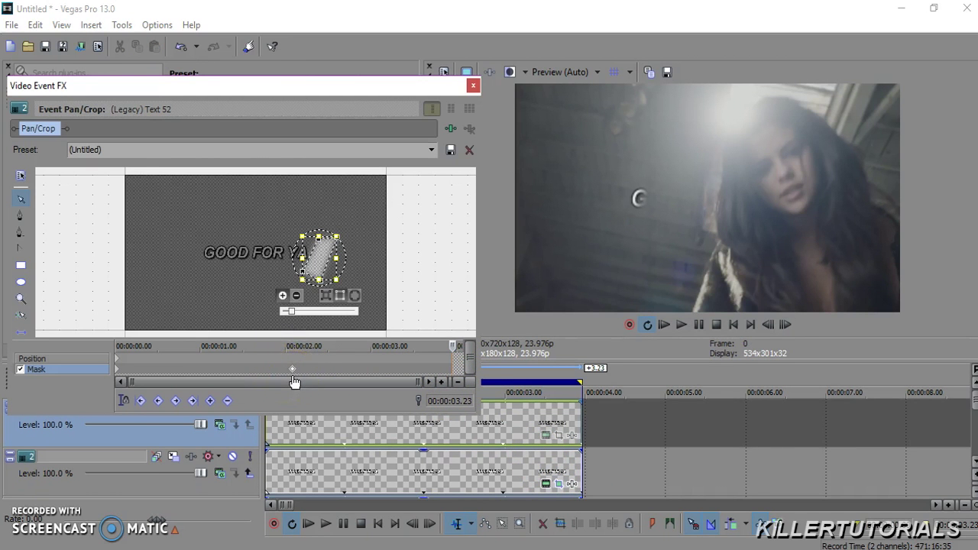
click(409, 472)
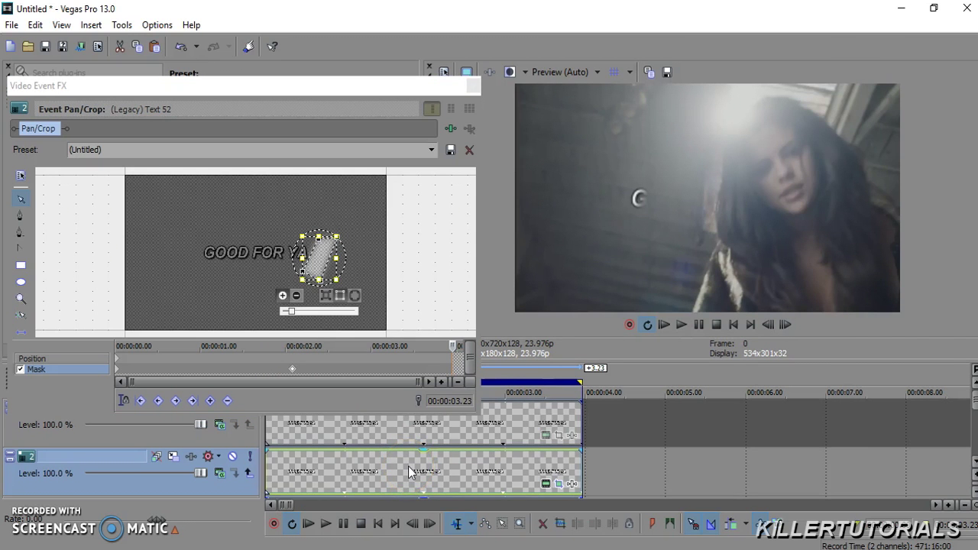
key(space)
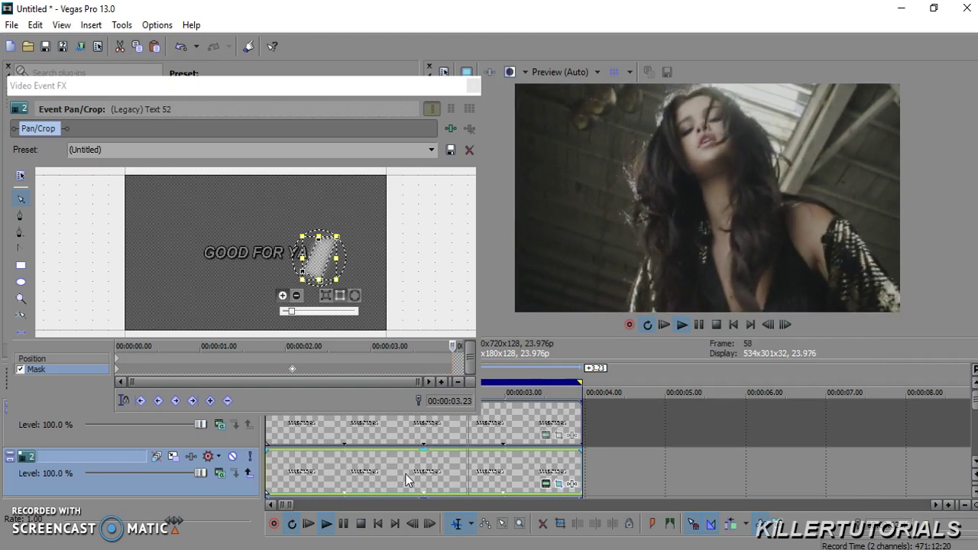
key(space)
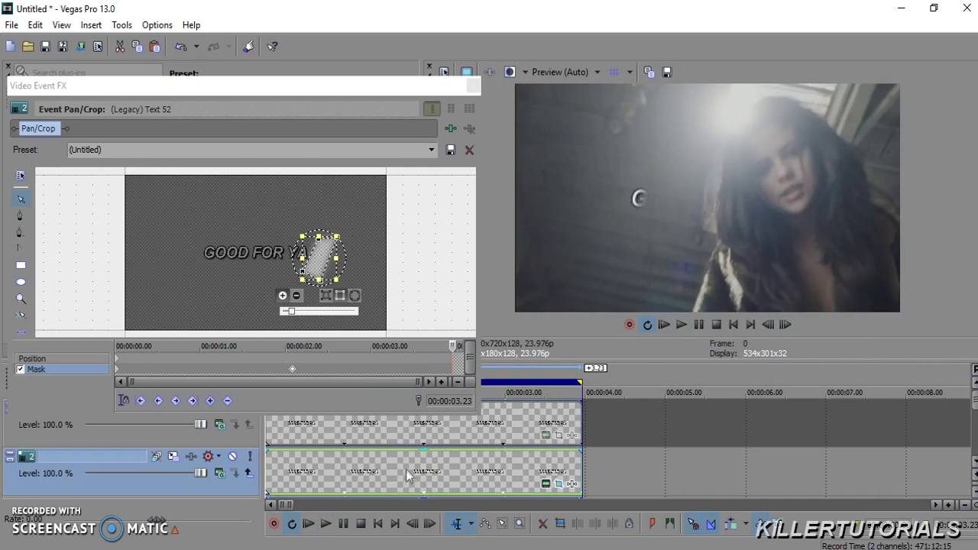
click(293, 367)
click(476, 81)
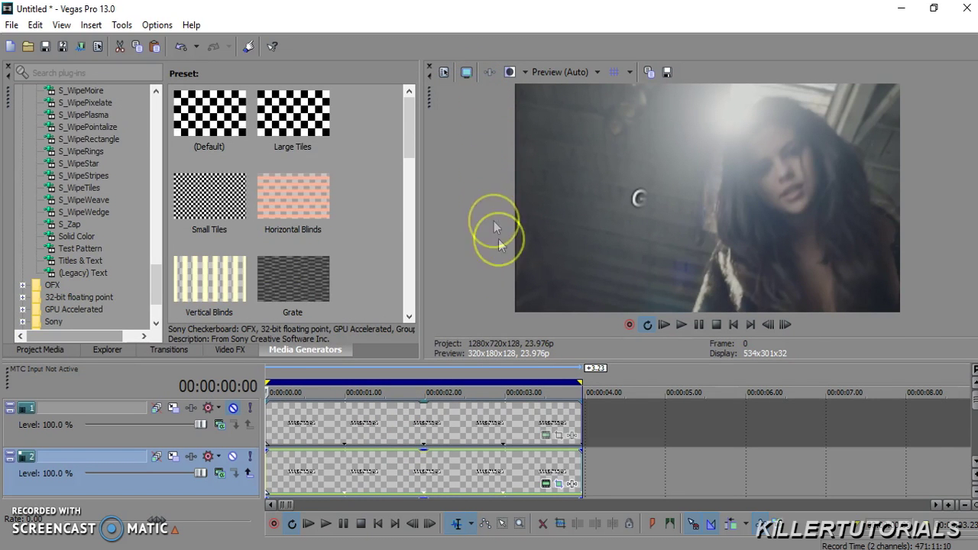
Unmute track 1 so both titles show, and open the Event Pan/Crop of track 2's title.
click(542, 476)
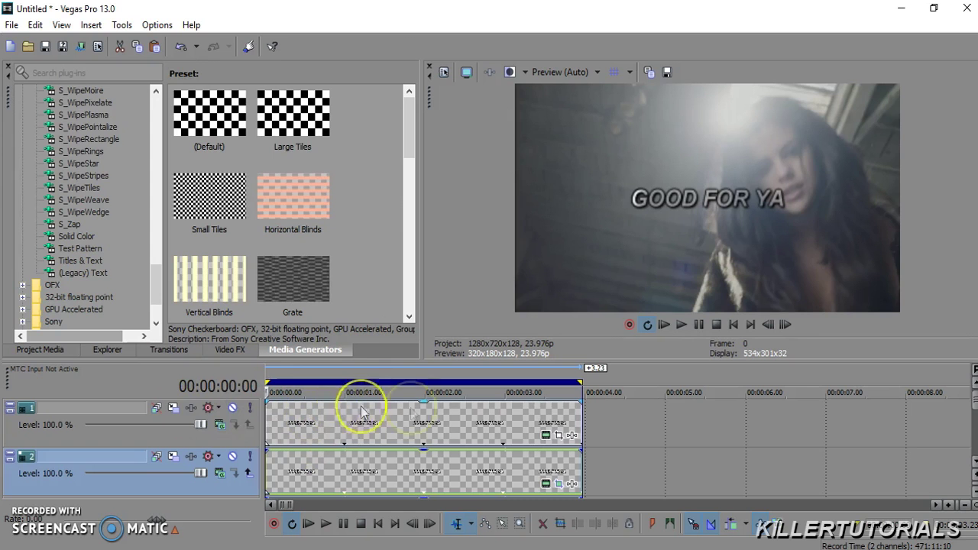
scroll(366, 396, up, 2)
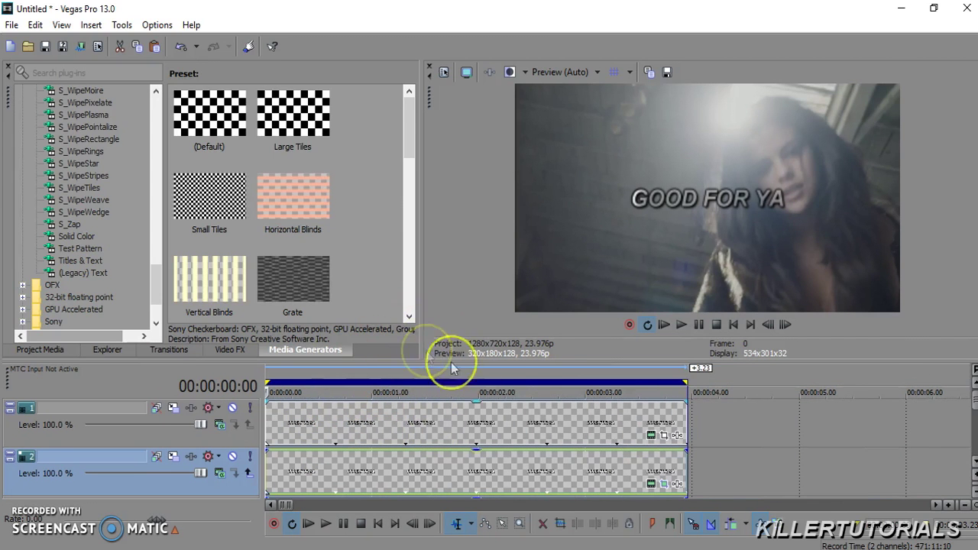
click(664, 486)
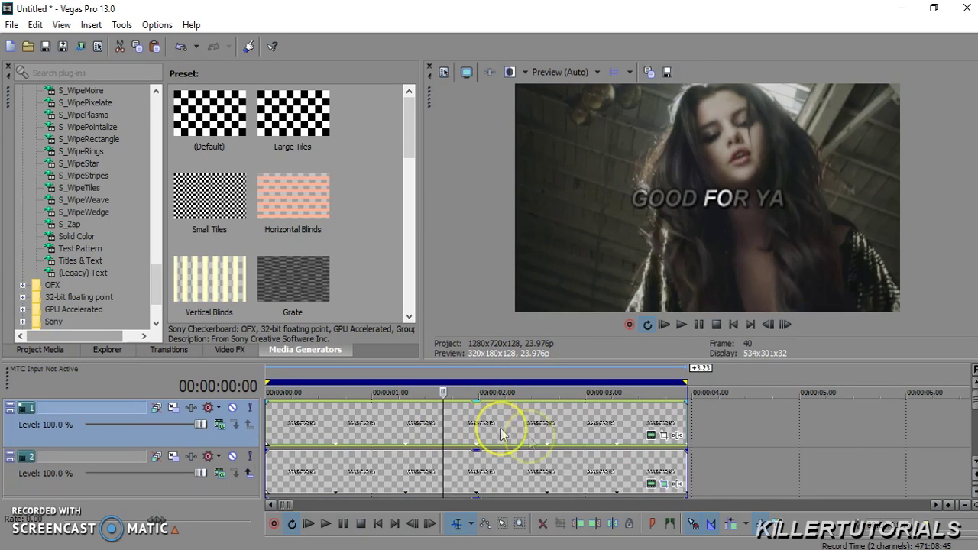
Lower the opacity of the title event on track 2 to soften the highlight.
drag(589, 457, 583, 464)
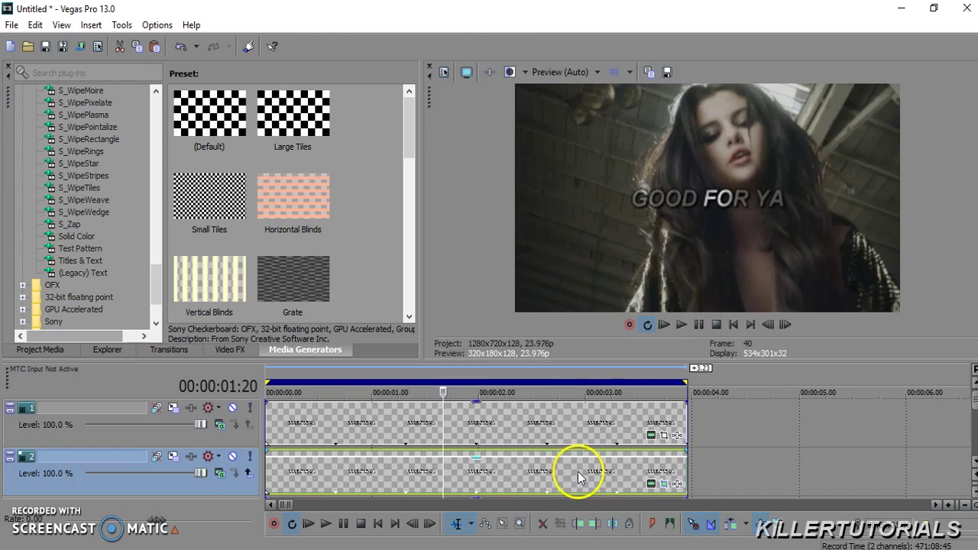
click(579, 461)
drag(580, 461, 579, 472)
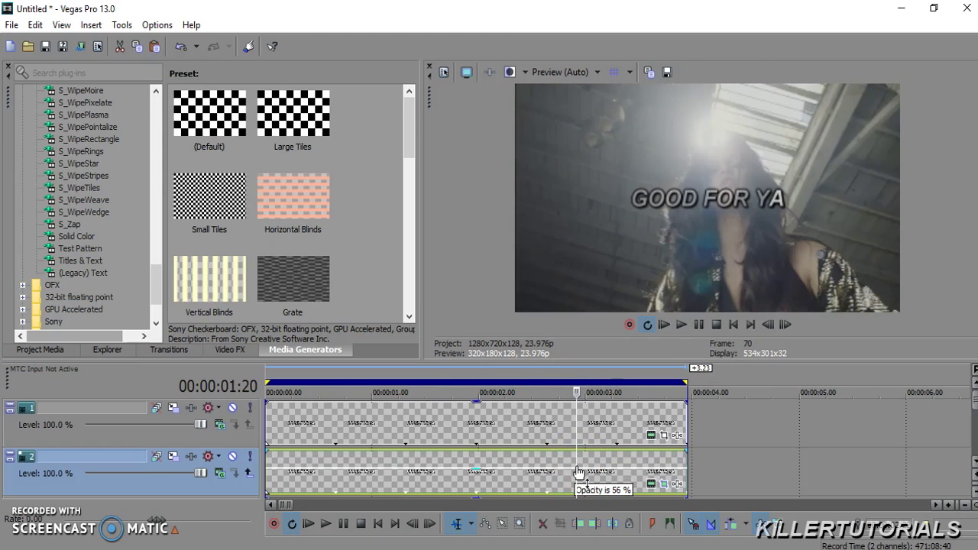
drag(543, 486, 326, 491)
drag(480, 472, 470, 432)
Play back the combined title animation and trim the end of both title events at the playhead.
click(436, 426)
click(480, 435)
key(space)
click(464, 432)
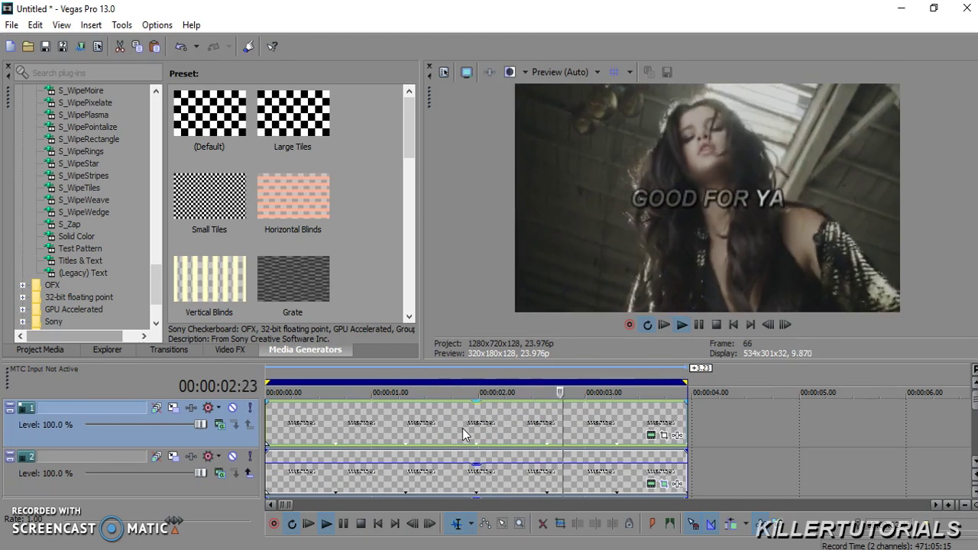
click(396, 372)
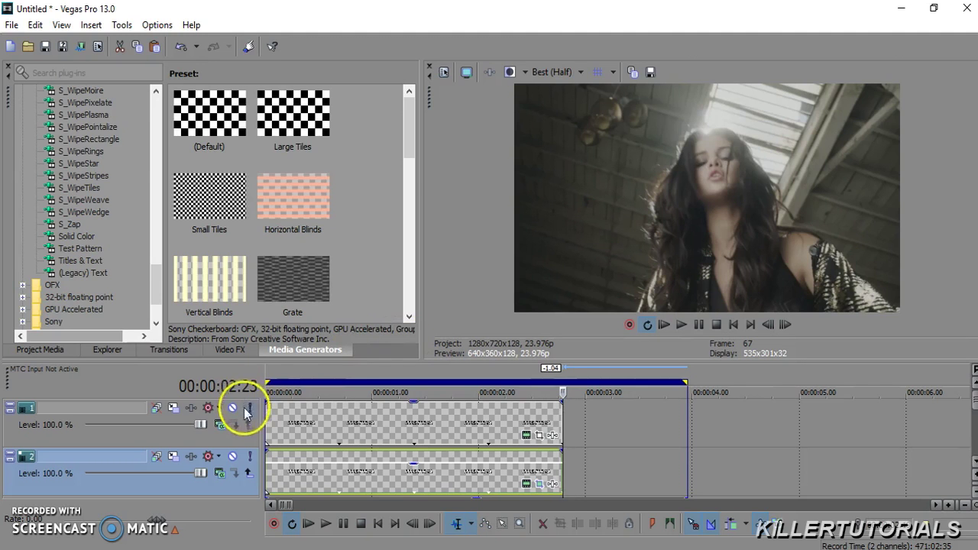
Add a fade-in of about half a second to the start of the title events on tracks 1 and 2.
drag(266, 403, 316, 418)
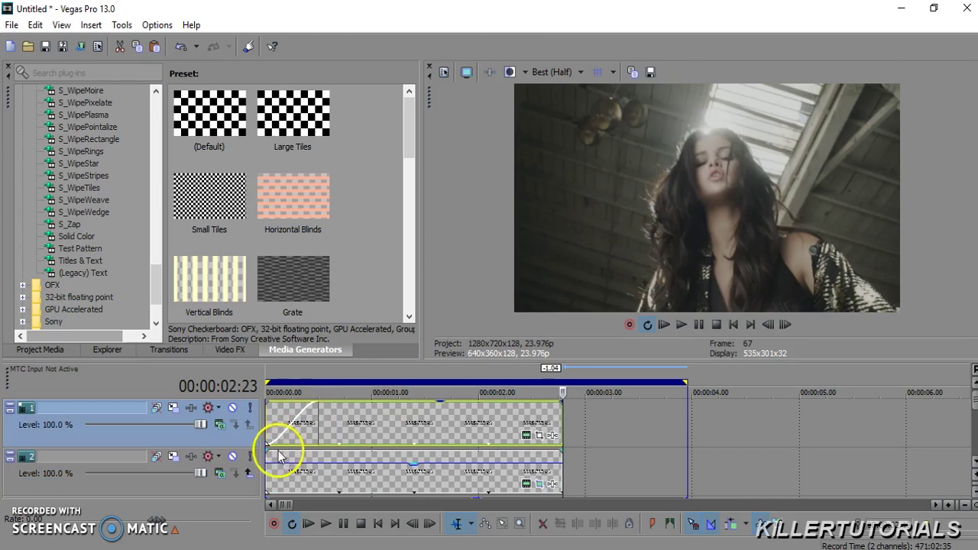
drag(265, 453, 315, 459)
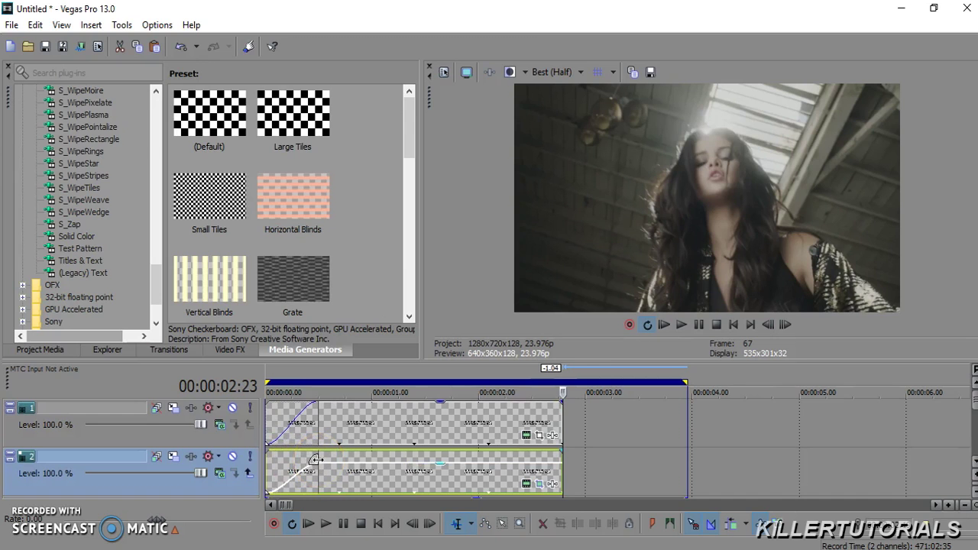
click(310, 472)
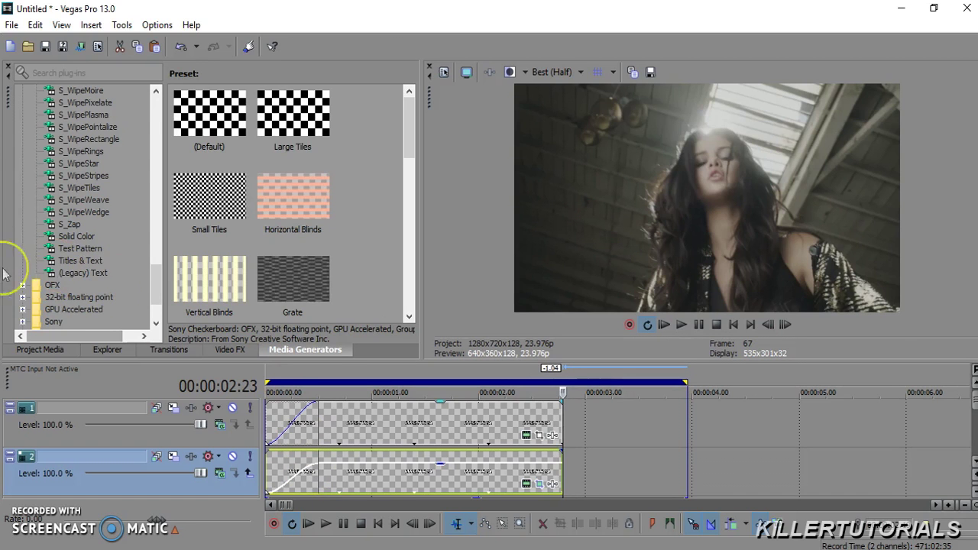
Apply the Sony Linear Wipe transition with the Top-Left, Diagonal, Soft Edge preset to the fade-ins of both title events.
scroll(84, 314, up, 10)
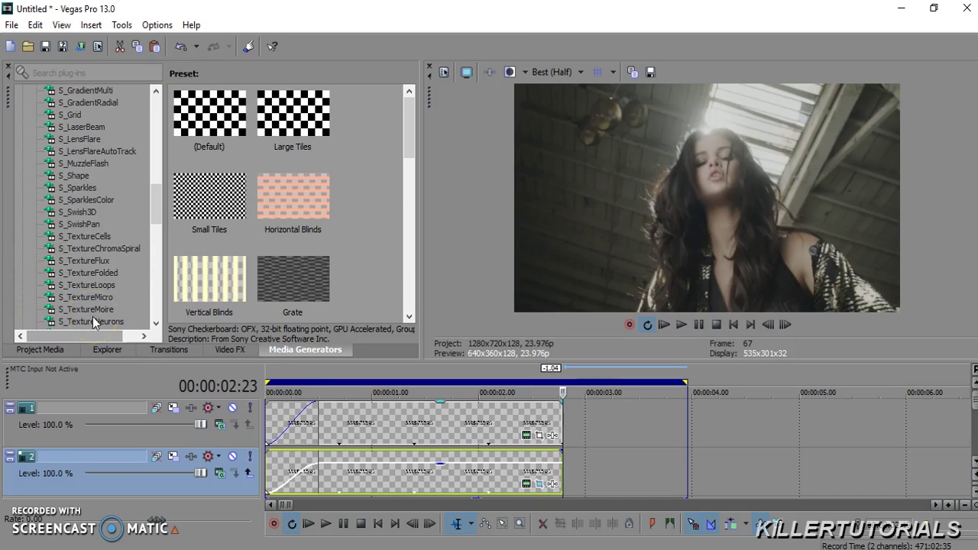
click(160, 350)
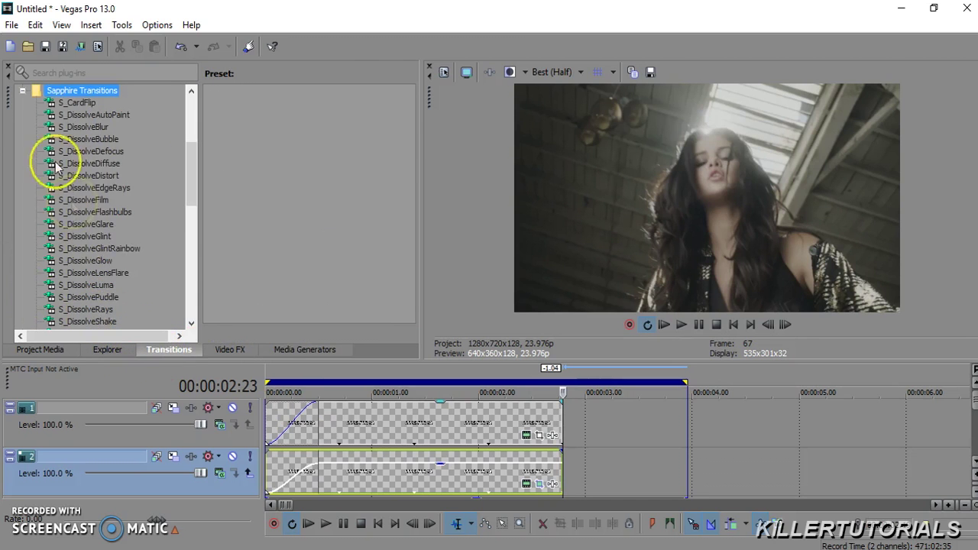
click(22, 91)
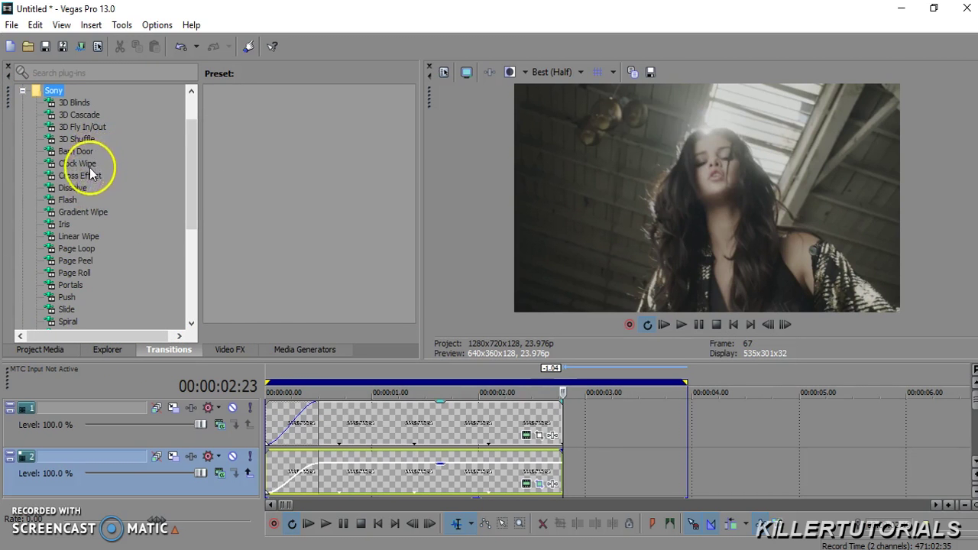
click(78, 237)
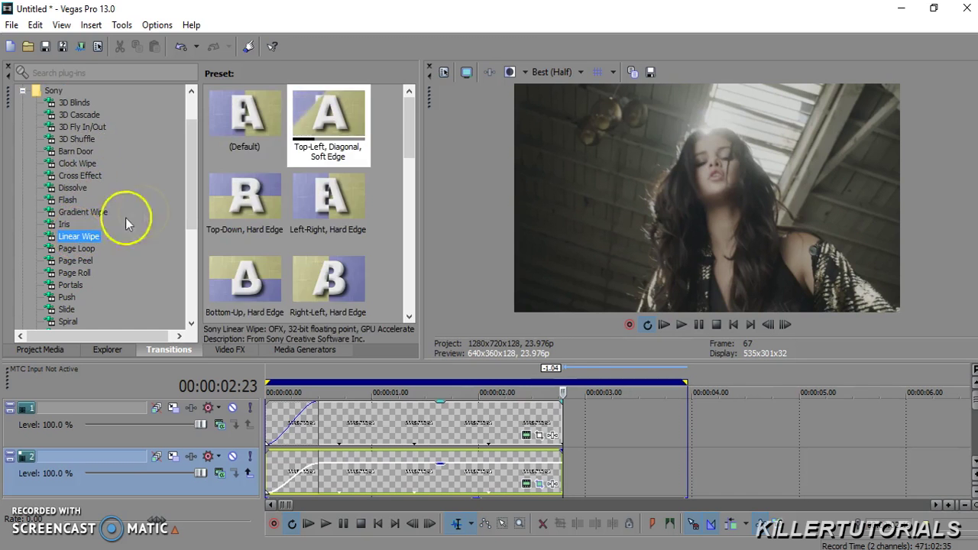
drag(328, 122, 291, 422)
click(472, 86)
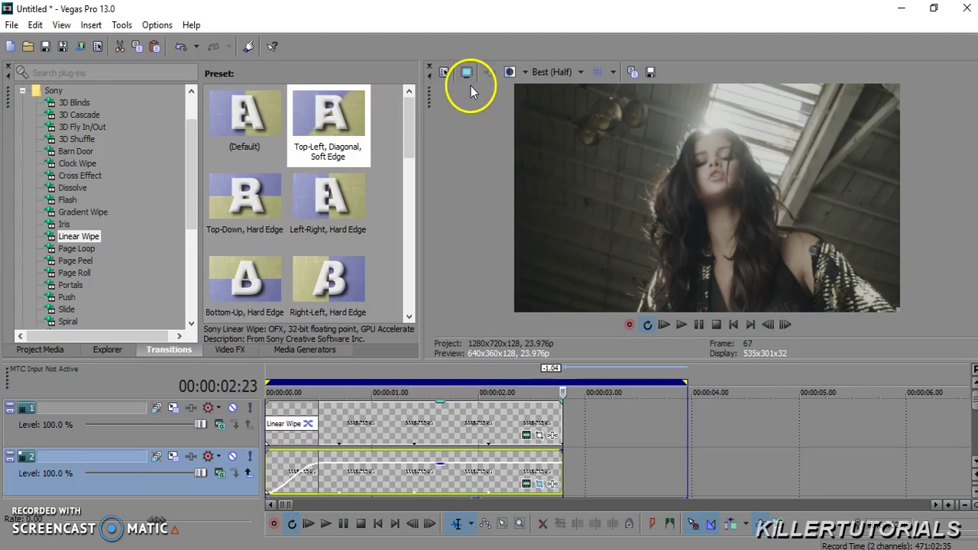
drag(376, 311, 281, 474)
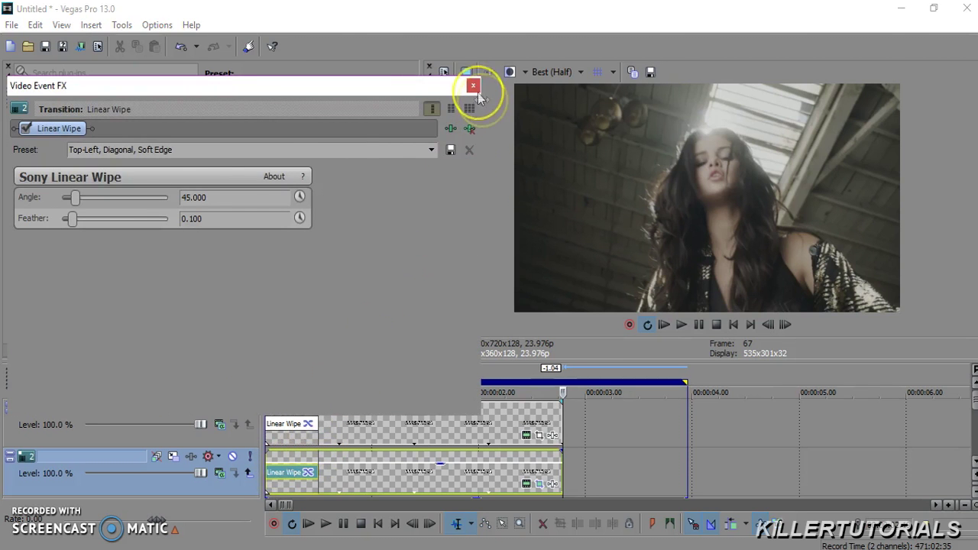
click(474, 88)
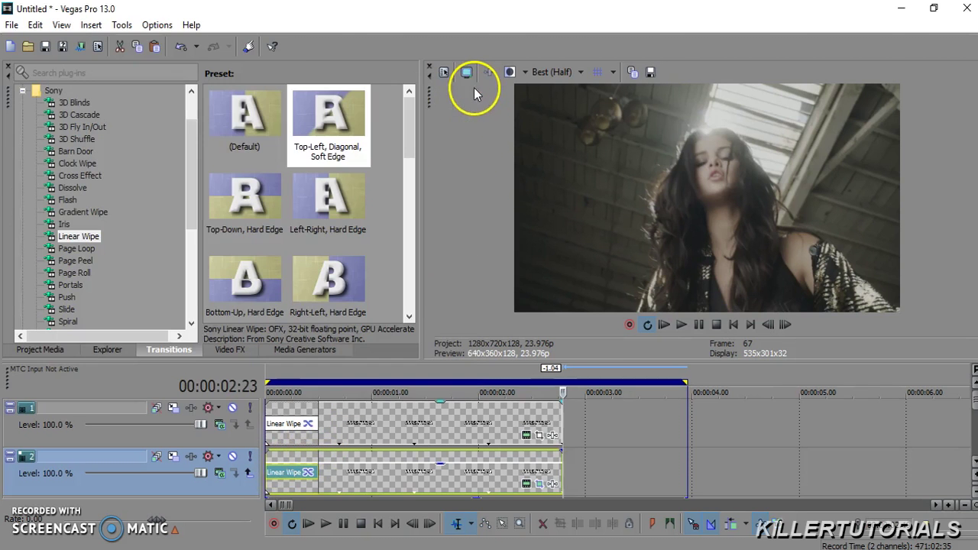
Set the loop region to the title event's length and lower the preview quality to Preview (Auto).
click(366, 416)
key(ctrl+Home)
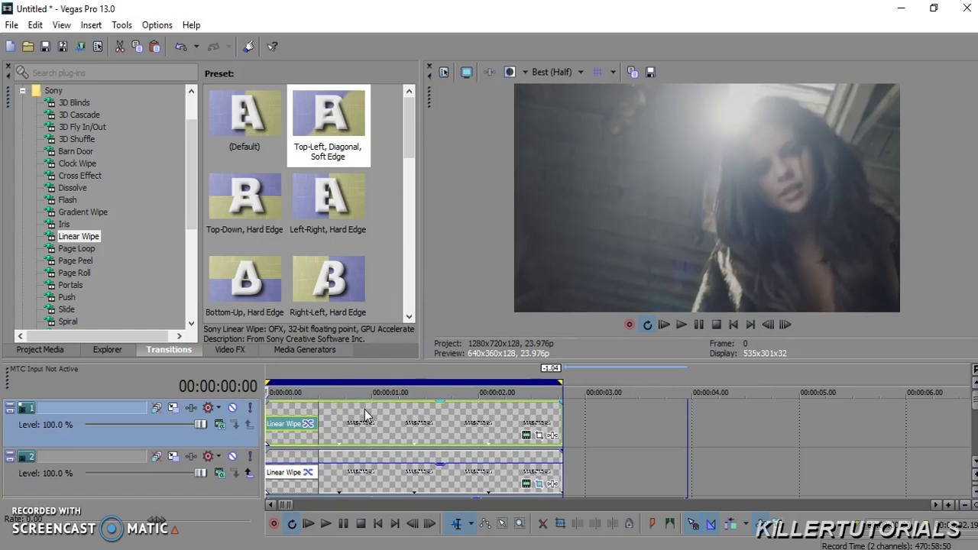
click(563, 72)
mouse_move(564, 112)
click(639, 128)
click(558, 71)
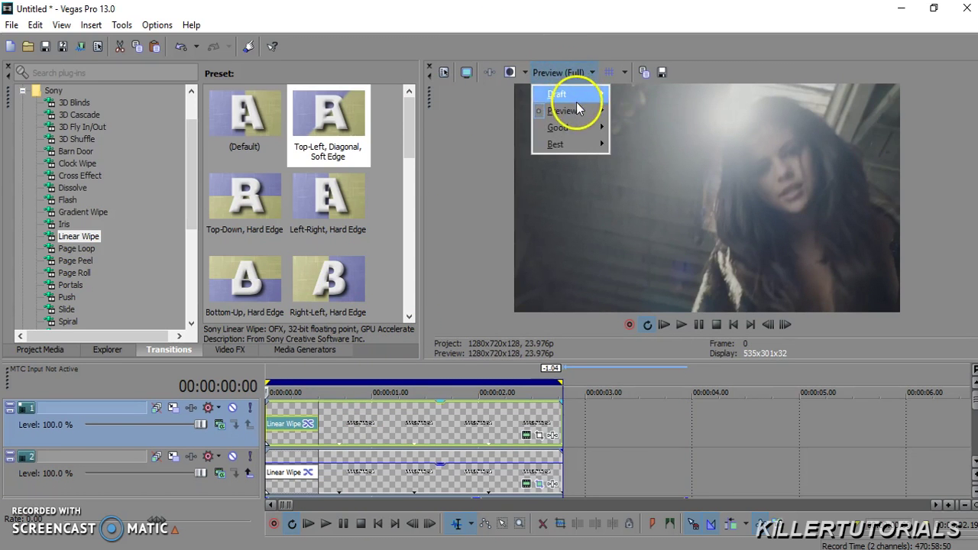
click(633, 96)
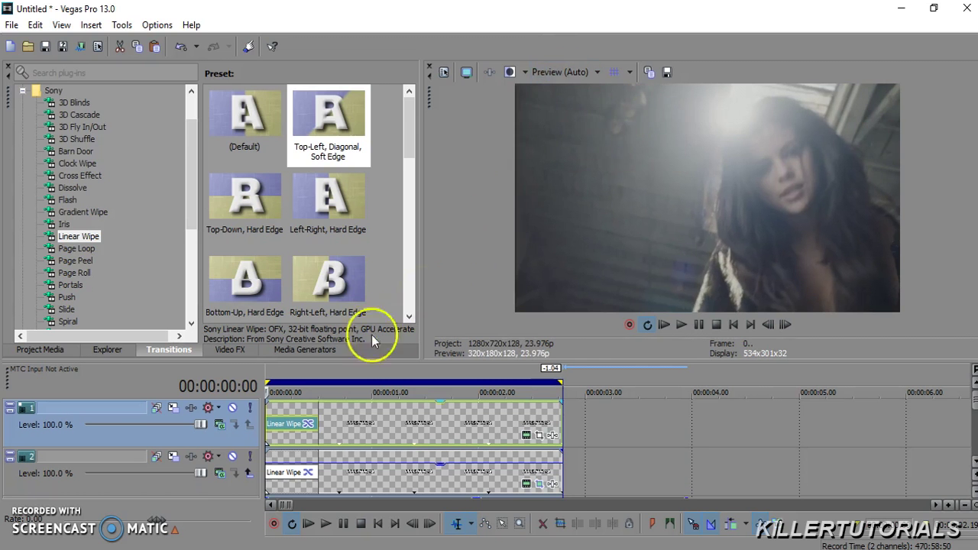
Lengthen the Linear Wipe transitions at the start of both title events to about three-quarters of a second.
click(346, 437)
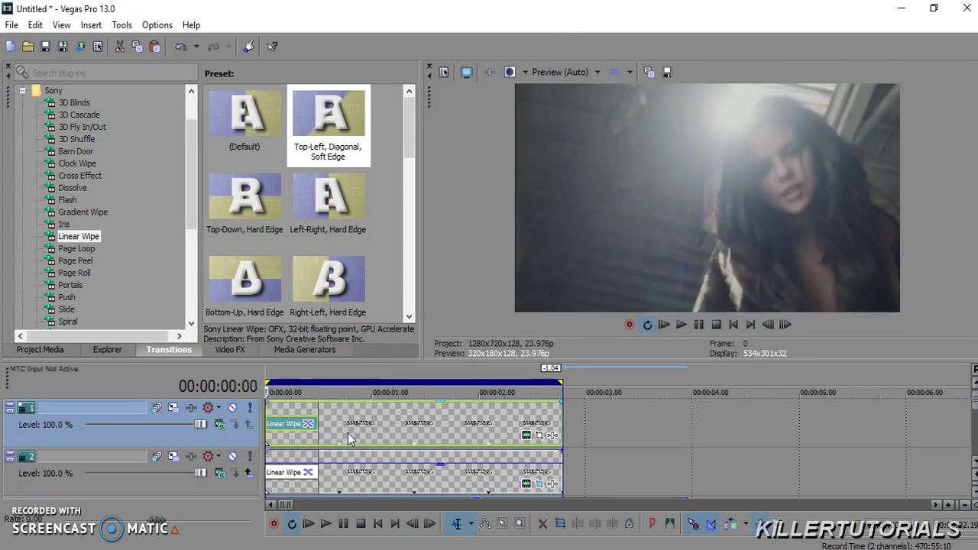
click(334, 435)
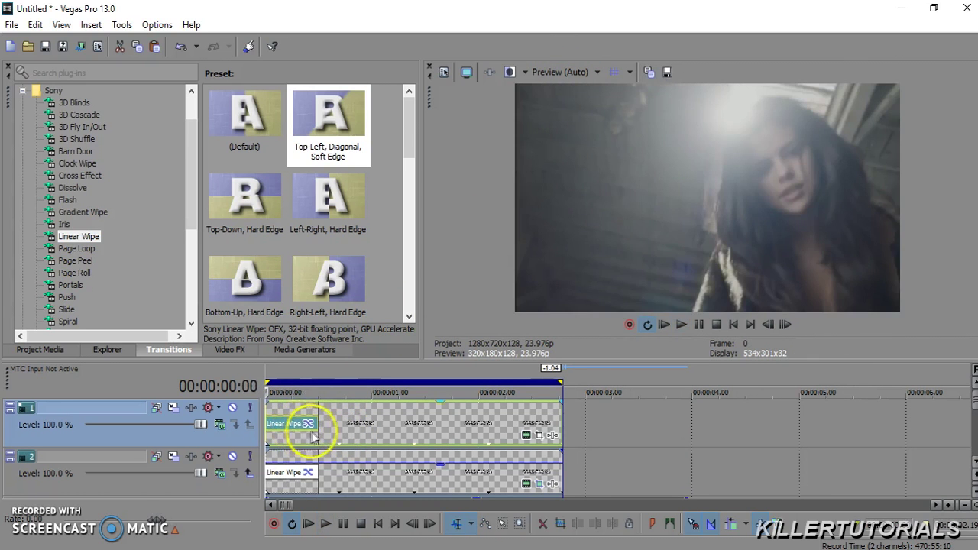
drag(313, 425, 342, 425)
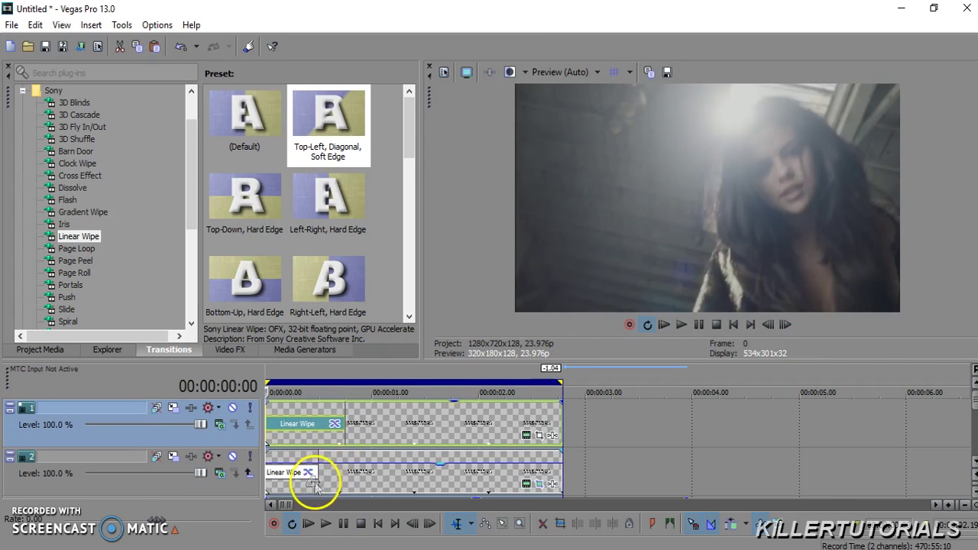
drag(315, 475, 338, 474)
Play back the title animation to check the timing of the longer wipe transitions.
key(space)
click(374, 428)
key(space)
key(space)
key(space)
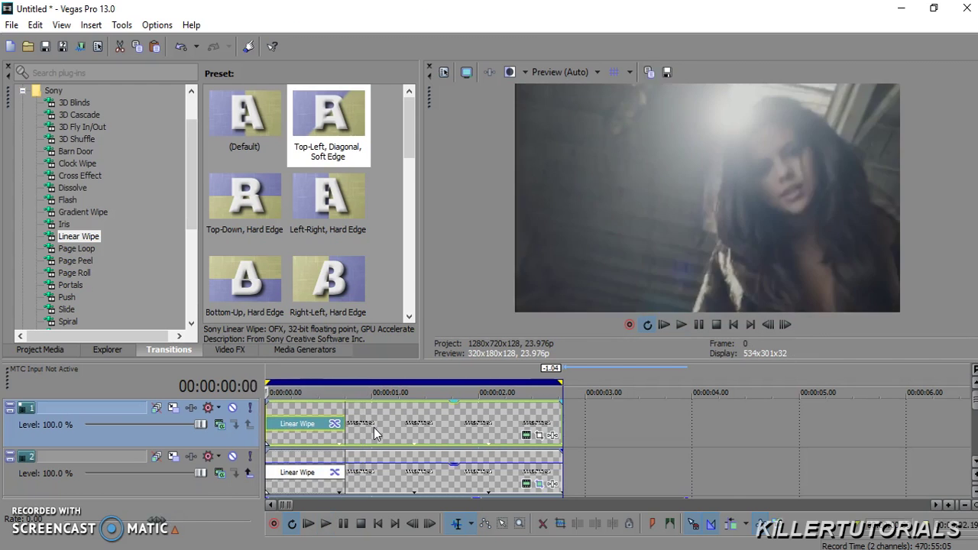
key(space)
key(space)
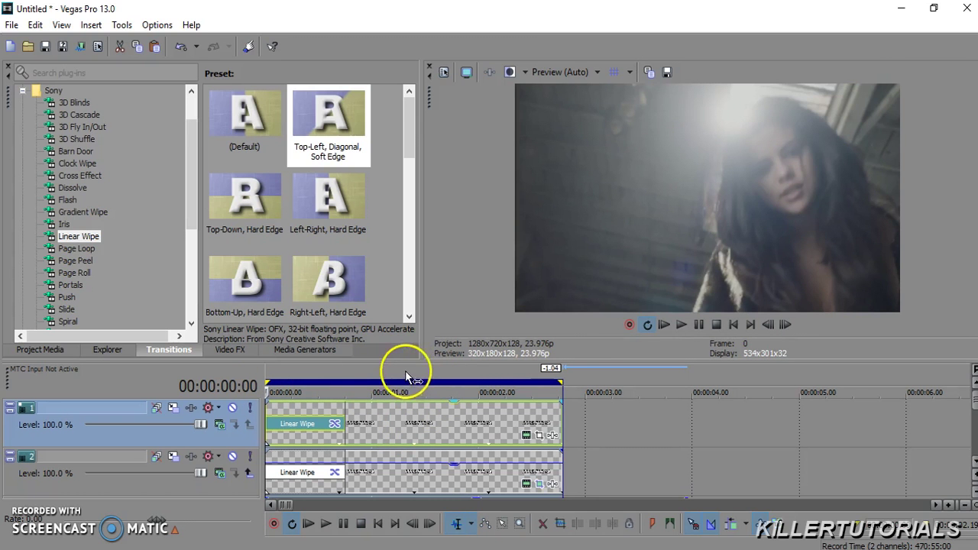
Move both title events 21 frames later on the timeline and set the loop region to their new span.
mouse_move(374, 367)
mouse_down()
mouse_move(396, 369)
mouse_move(369, 366)
mouse_up()
key(space)
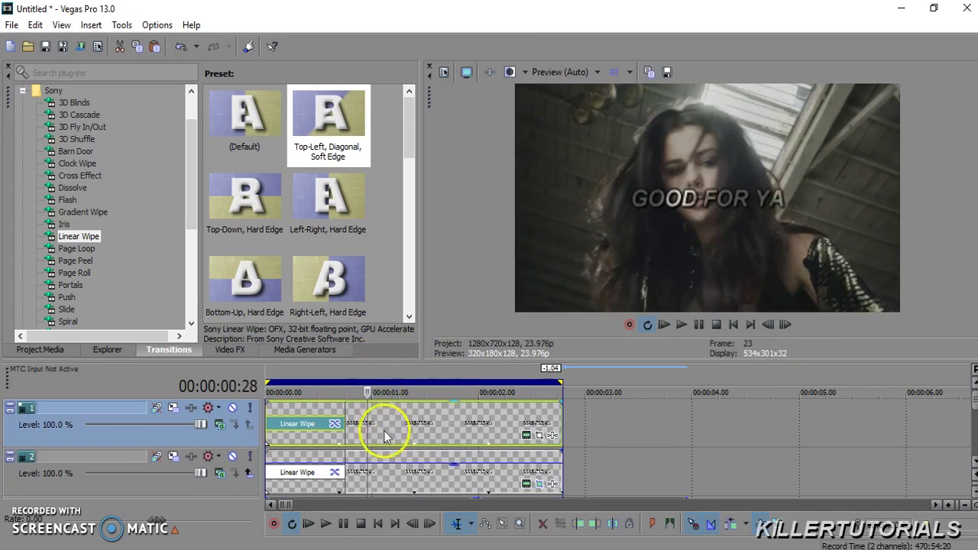
drag(387, 428, 483, 449)
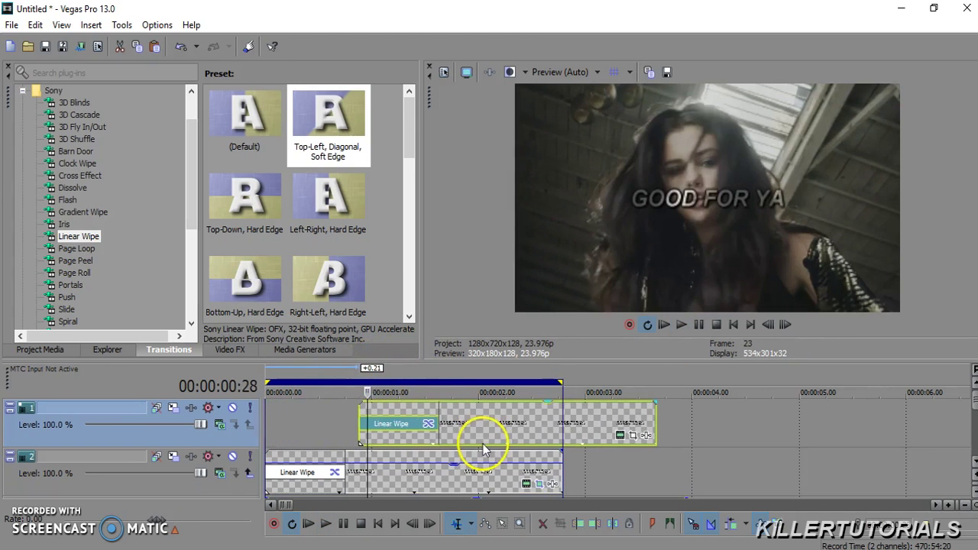
click(425, 483)
drag(425, 483, 516, 481)
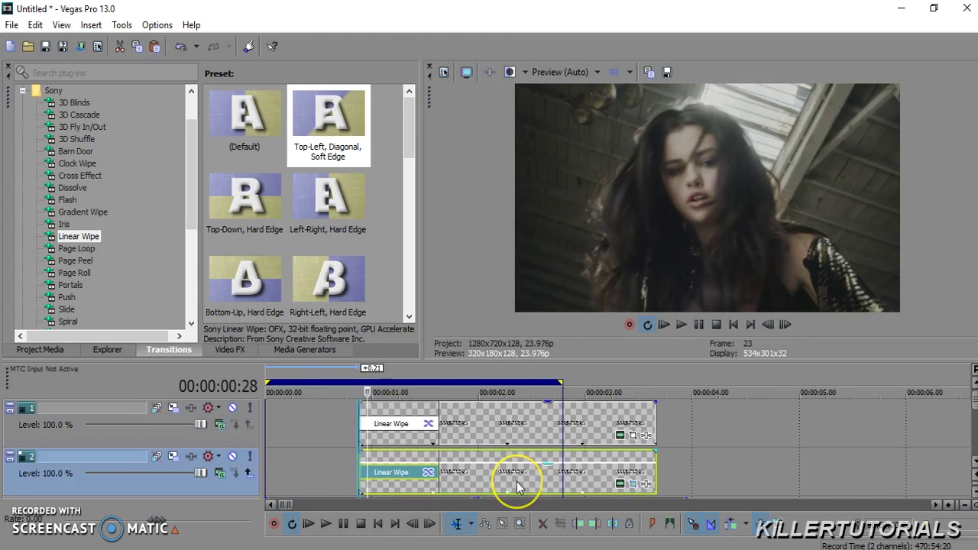
double_click(517, 482)
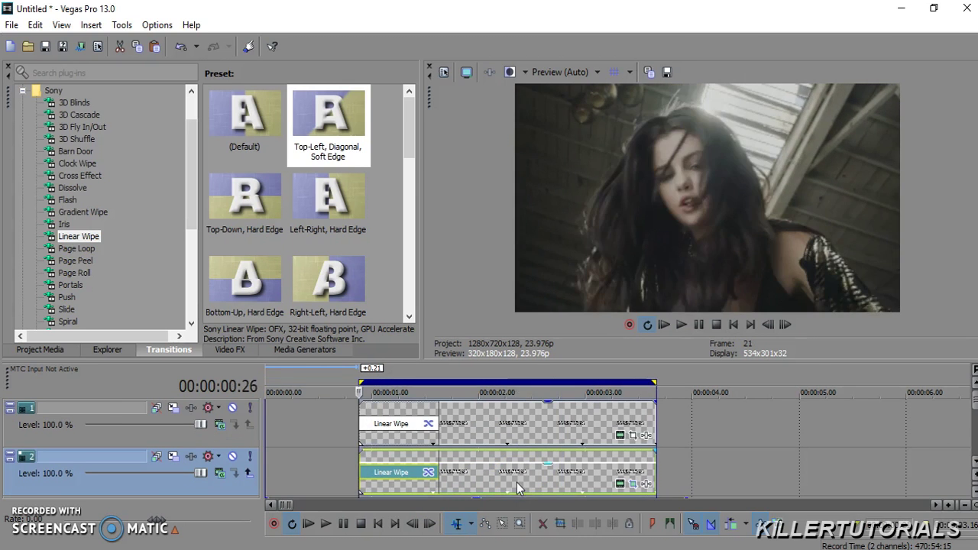
Play back the moved titles and trim the end of both title events at 00:00:02:23.
key(space)
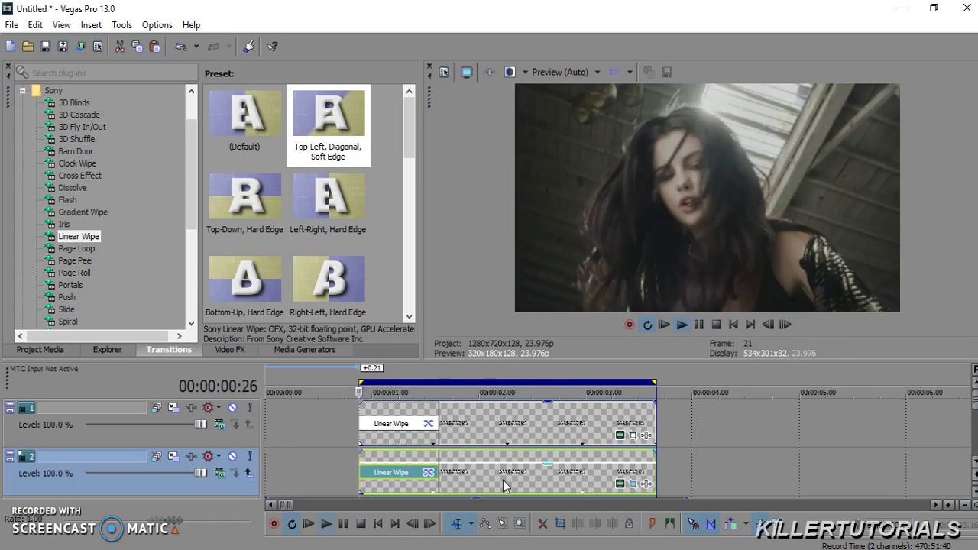
key(Return)
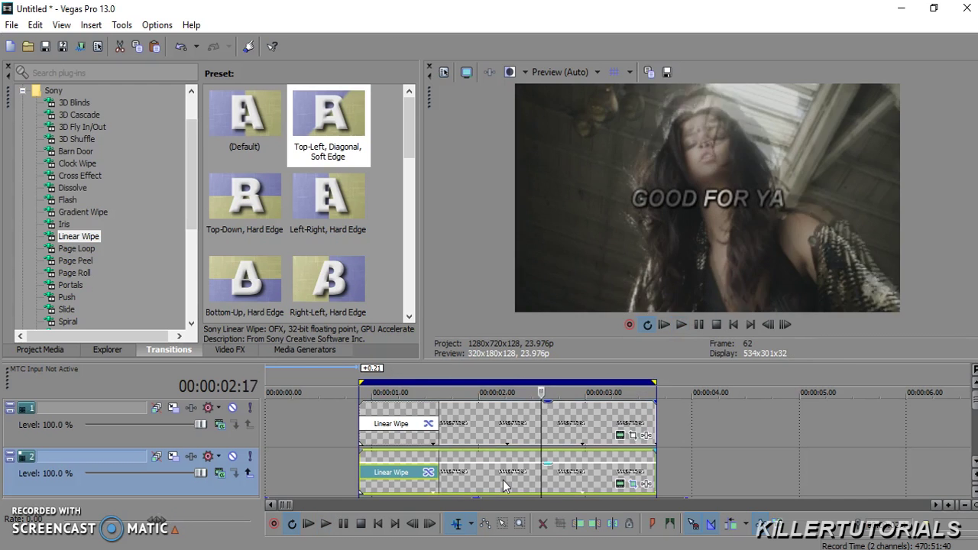
key(Right)
key(Right)
key(Right)
key(Right)
key(Right)
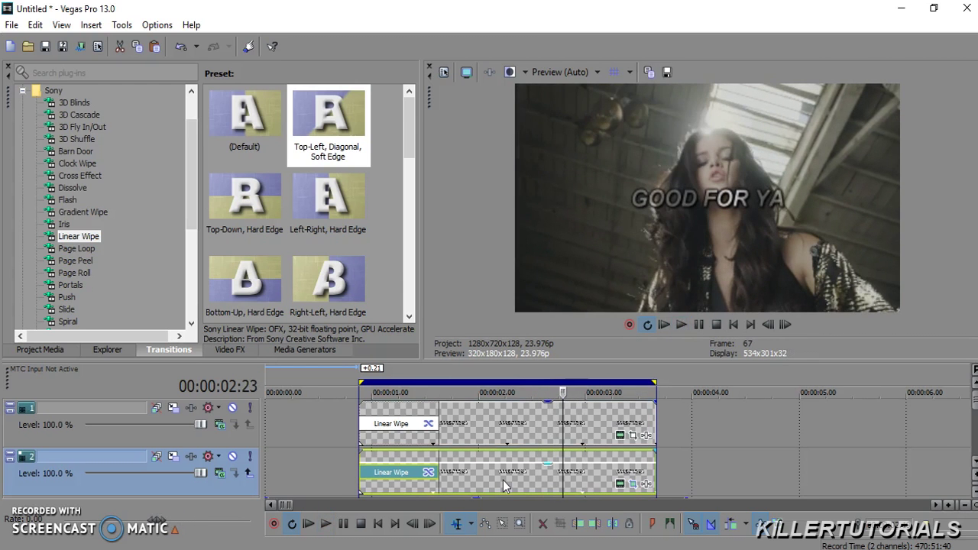
right_click(505, 486)
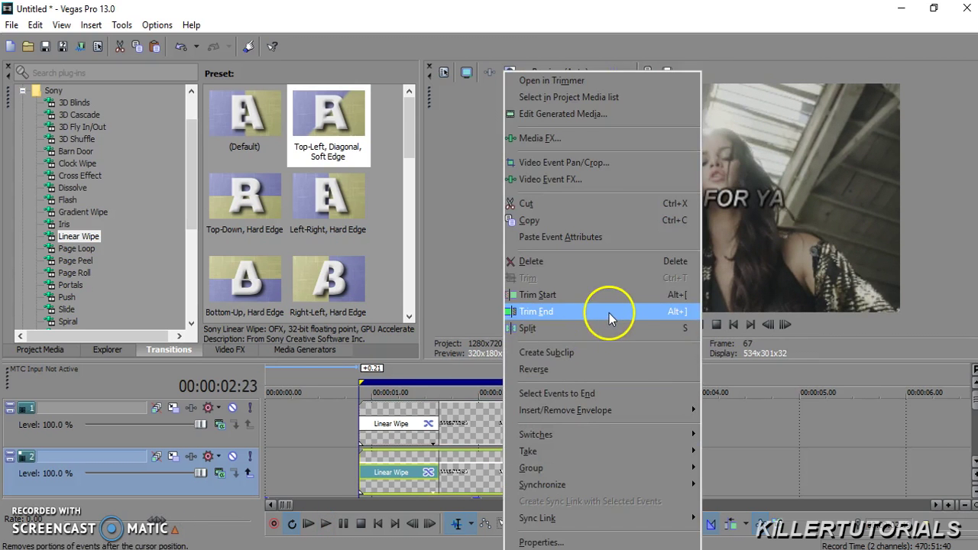
click(609, 311)
click(563, 413)
right_click(566, 414)
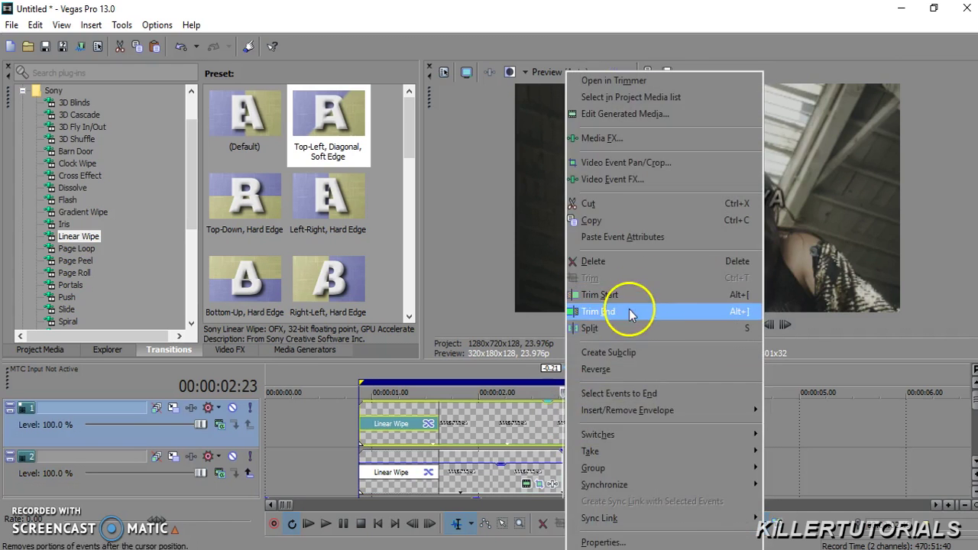
click(631, 312)
Add a fade-out of about seven frames to the end of both title events.
drag(564, 399, 535, 409)
drag(563, 454, 533, 451)
click(532, 429)
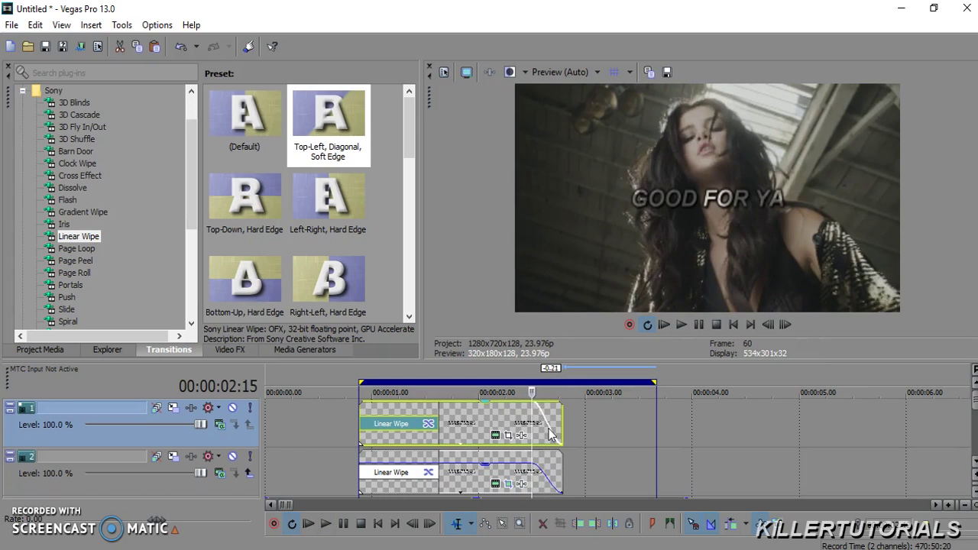
Apply the NewBlue MB Smear transition with the Horizontal Stretch preset to the fade-outs of both title events.
mouse_move(247, 148)
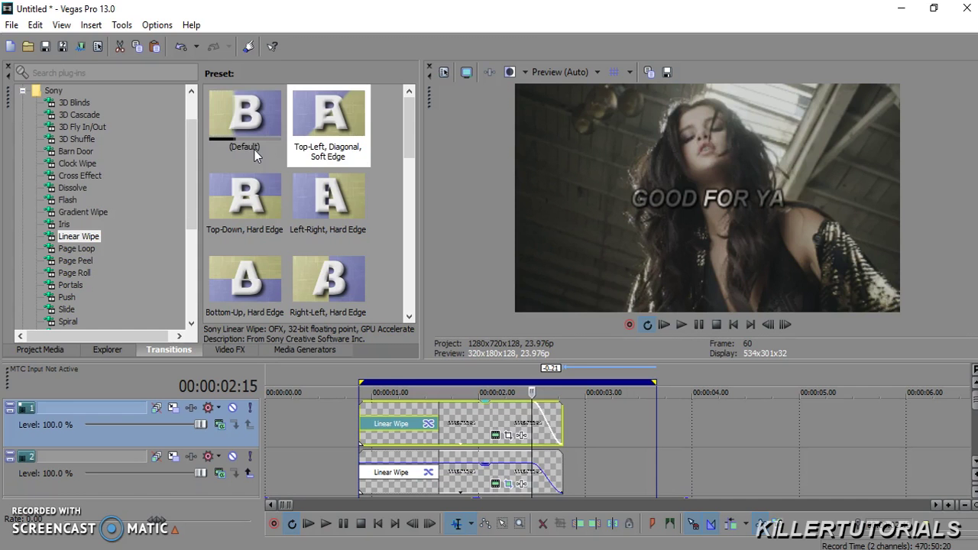
click(23, 91)
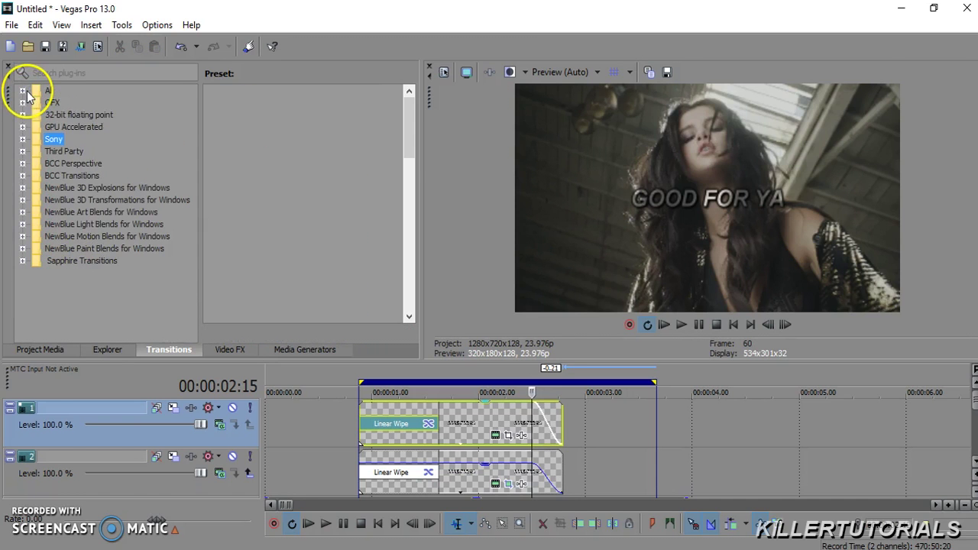
click(105, 239)
click(105, 238)
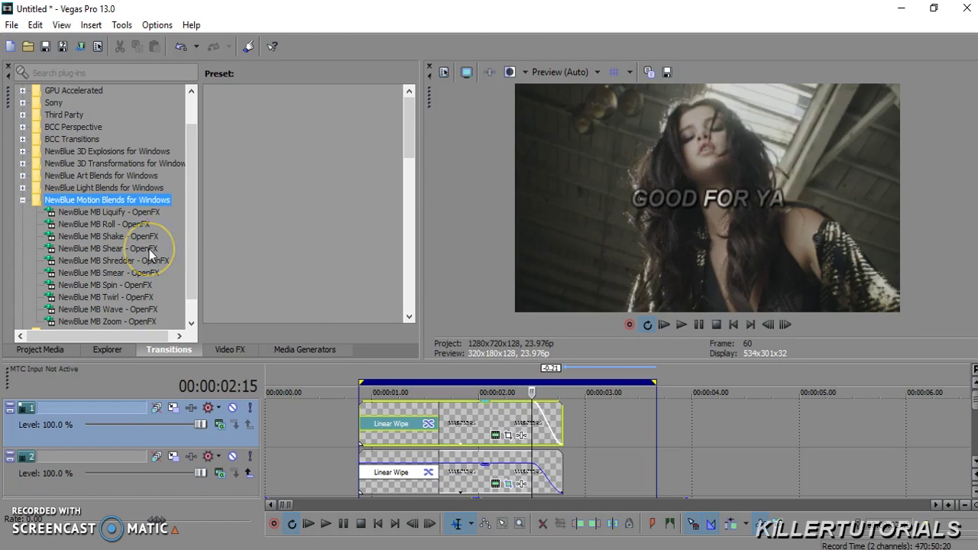
drag(115, 272, 535, 422)
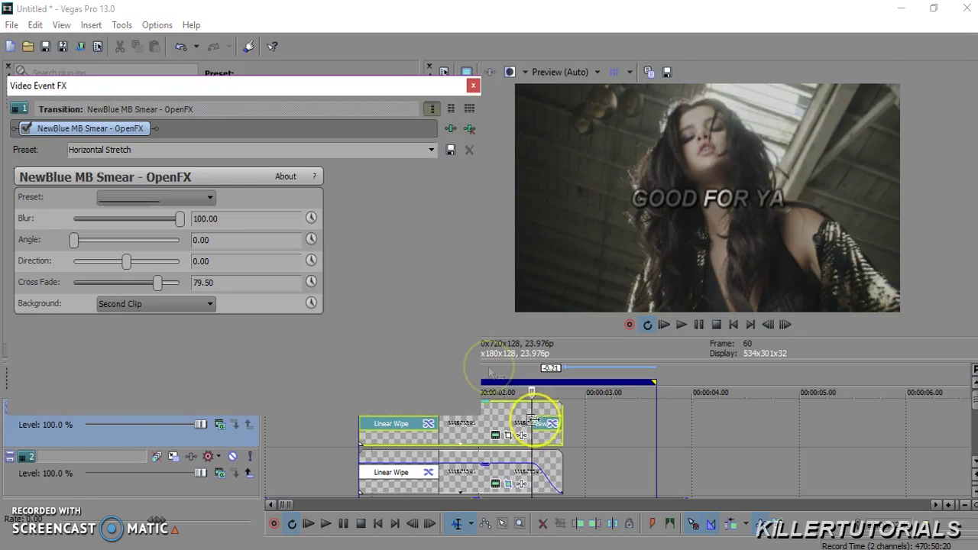
click(474, 90)
mouse_move(237, 273)
mouse_down()
mouse_move(378, 331)
mouse_move(512, 416)
mouse_move(549, 474)
mouse_up()
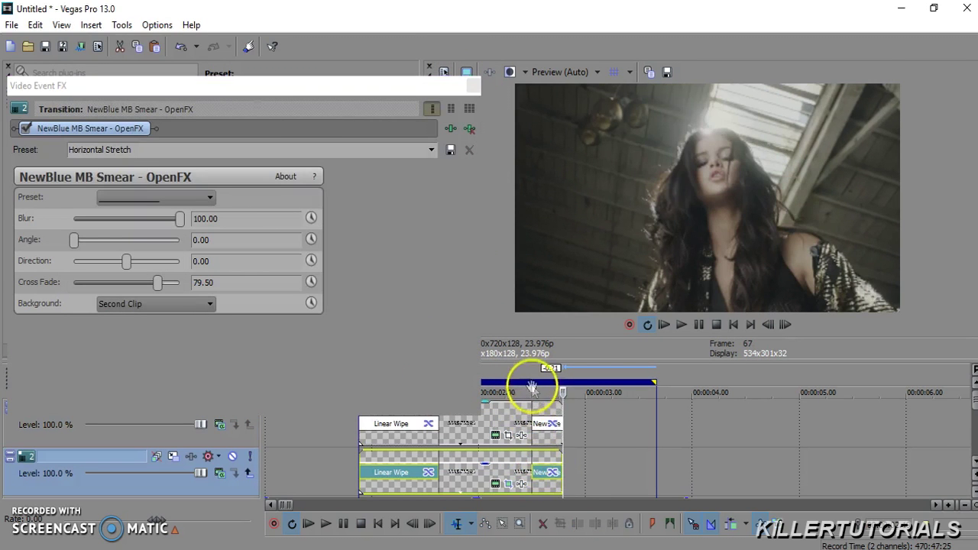
Loop playback from 00:00:02.07 to 00:00:03.02 to review the Smear transitions, and close the transition settings.
drag(511, 380, 594, 385)
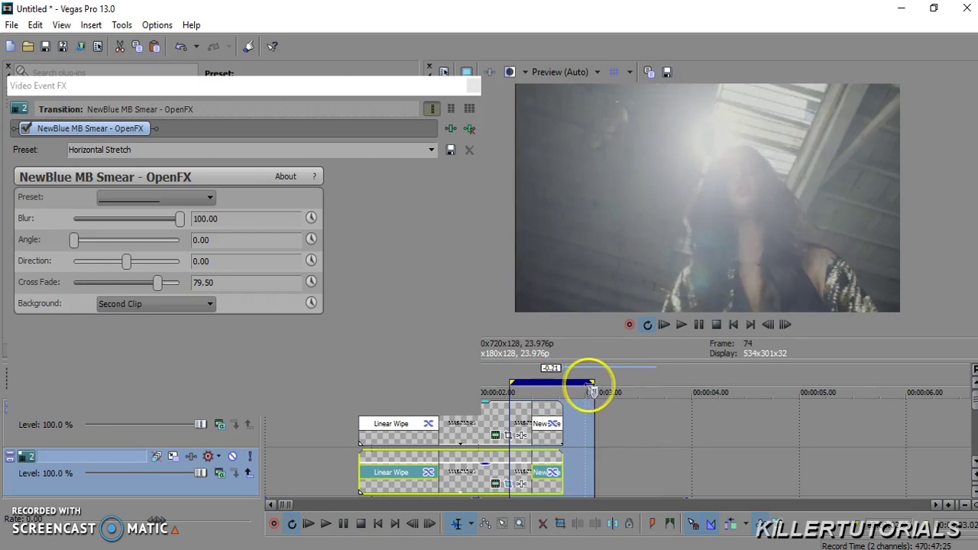
key(space)
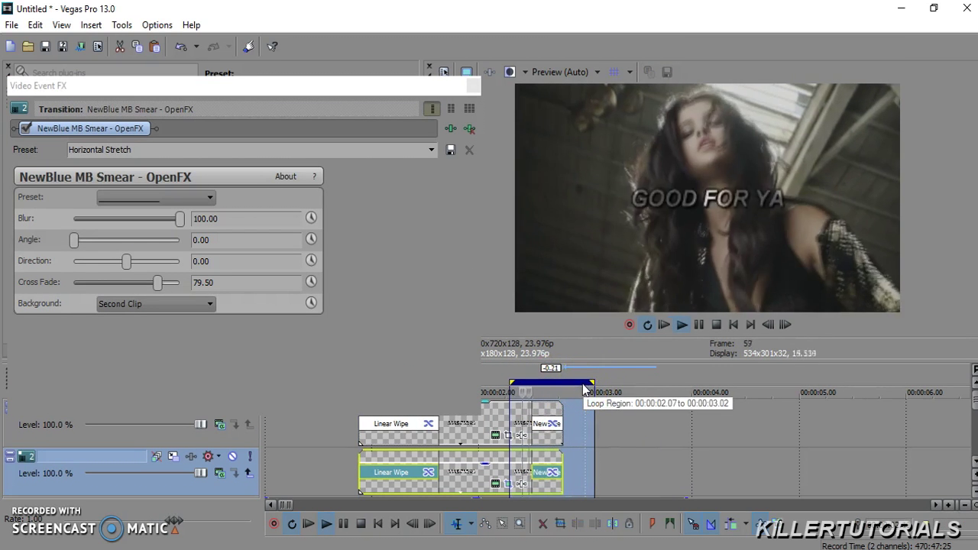
click(491, 97)
click(474, 86)
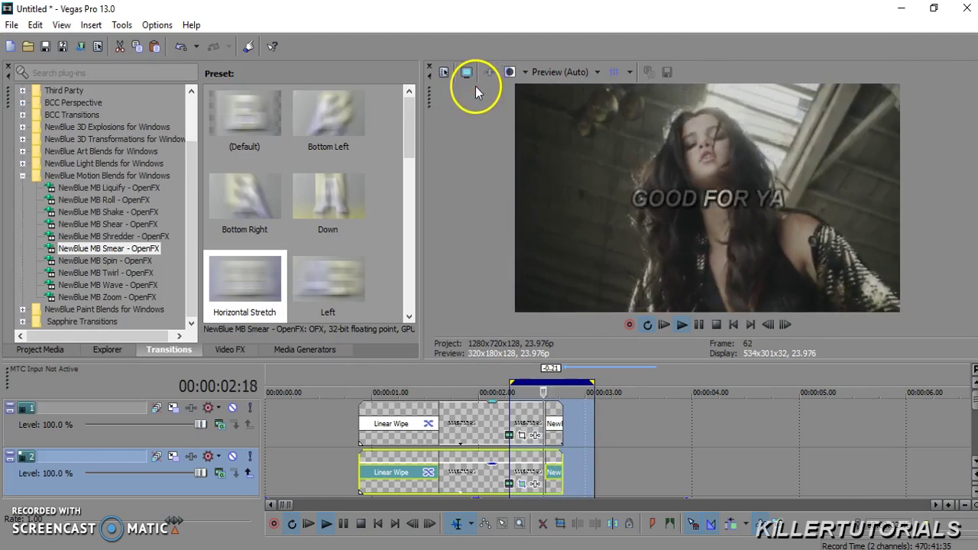
click(672, 416)
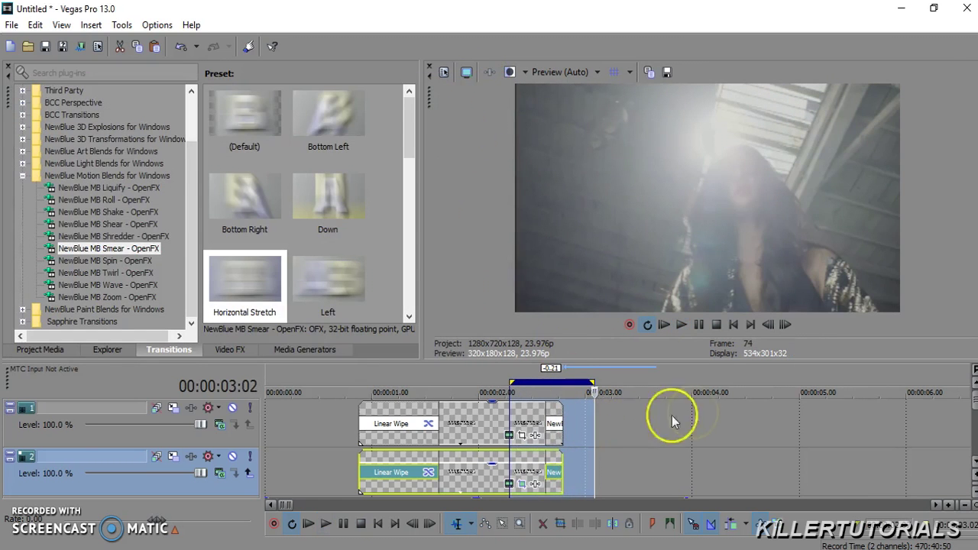
Add the 5-21-16 DIAMOND ROSE filter package to the video effects of track 3 and review the clip from start to end.
click(975, 414)
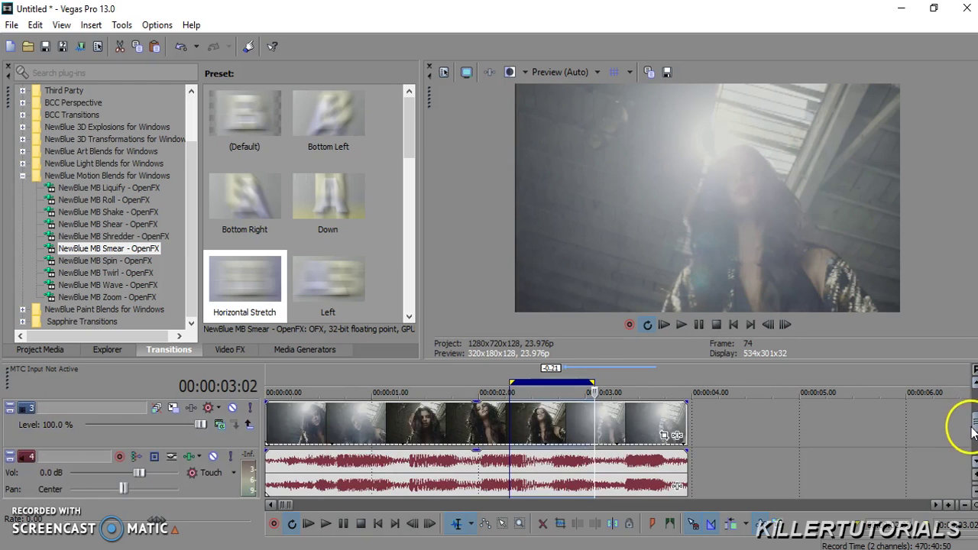
click(526, 424)
double_click(527, 423)
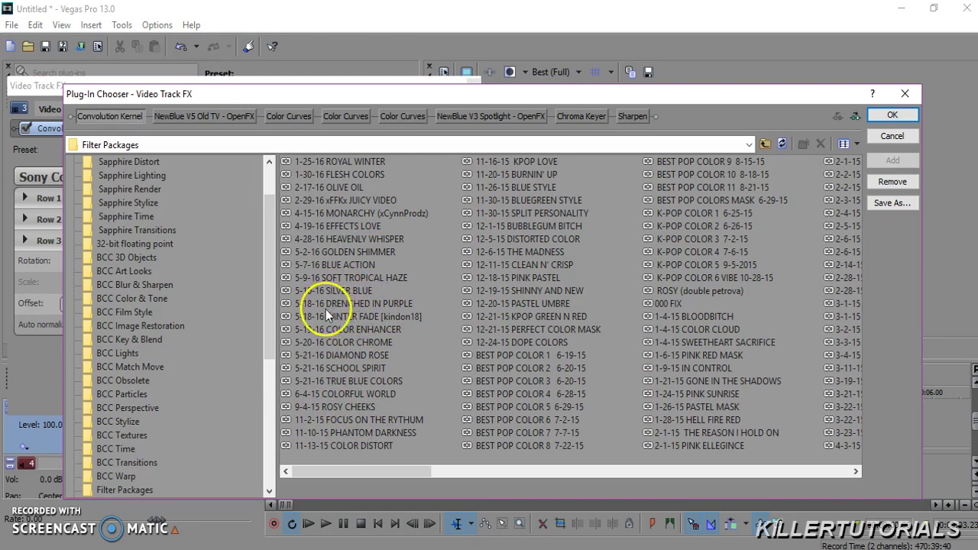
click(340, 356)
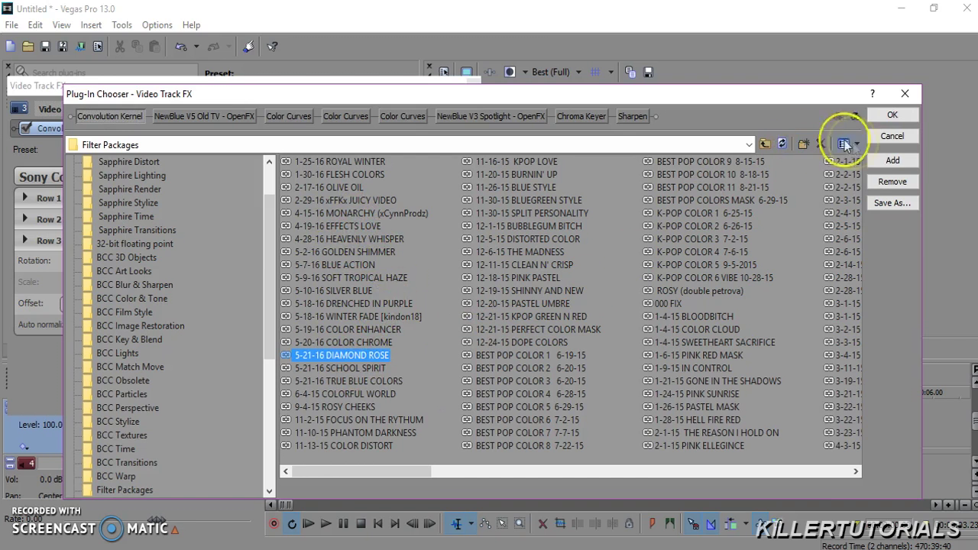
click(893, 161)
click(893, 116)
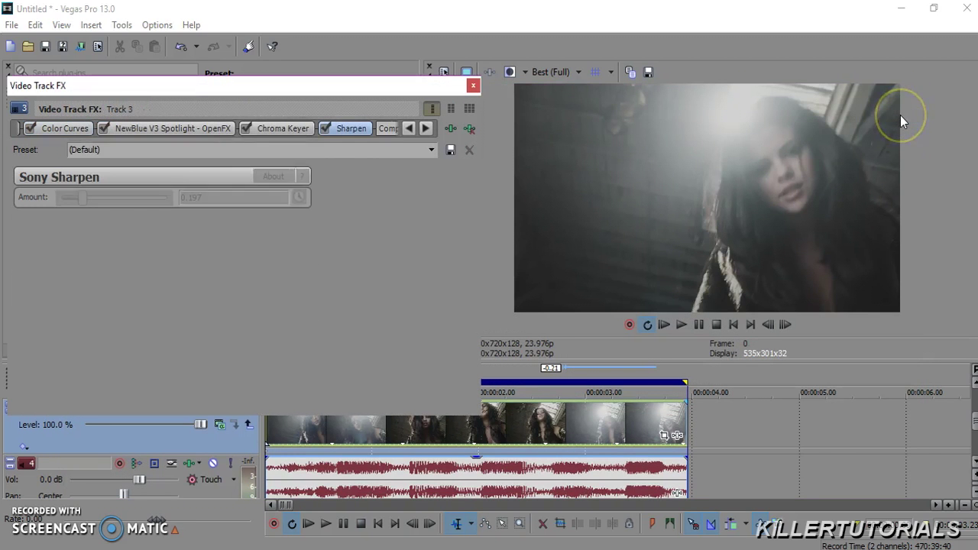
click(474, 85)
click(298, 421)
drag(299, 415, 679, 391)
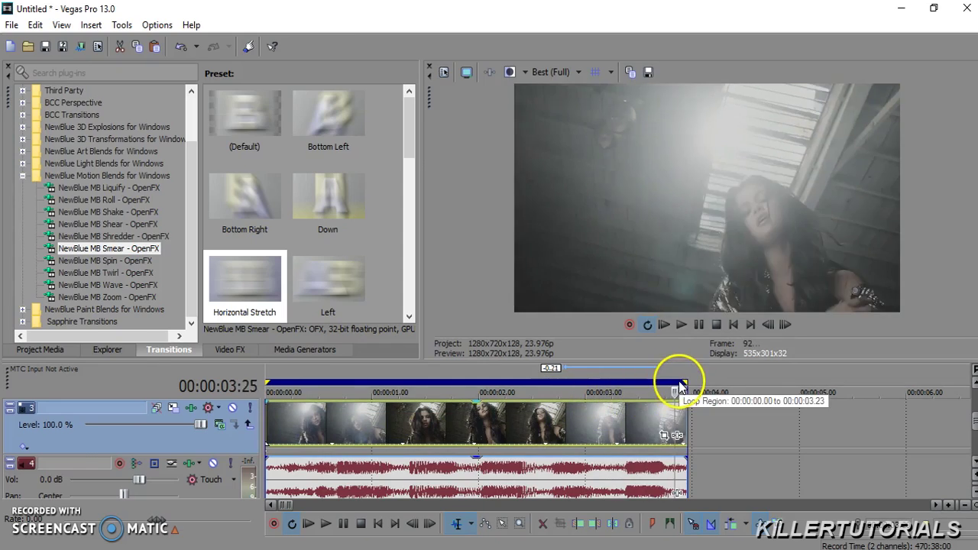